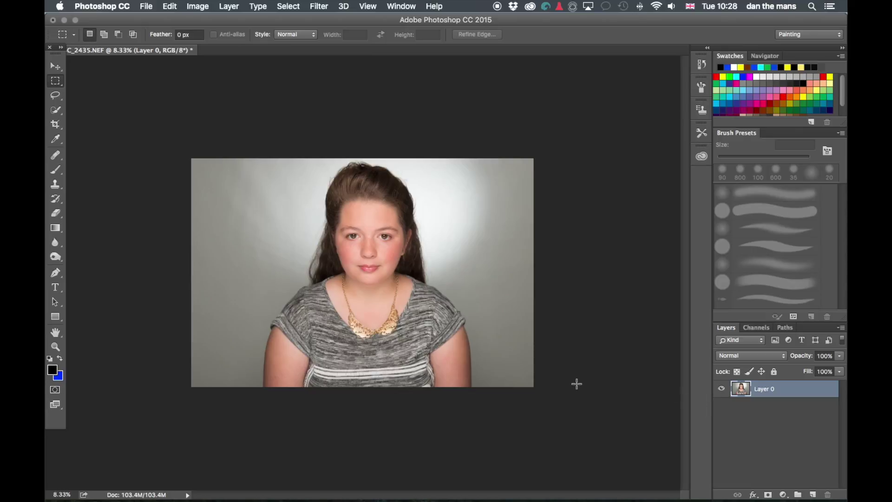
Crop outward past the photo on all sides, centring the portrait within wide transparent margins.
click(56, 124)
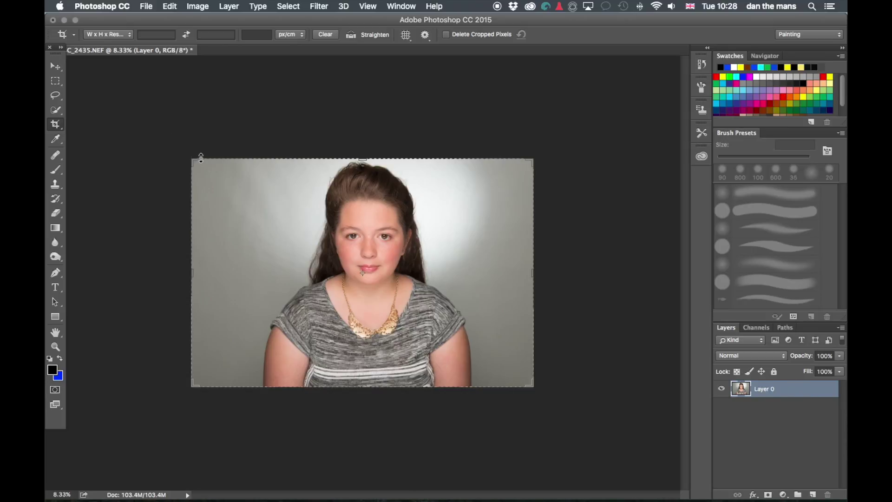
drag(193, 158, 113, 84)
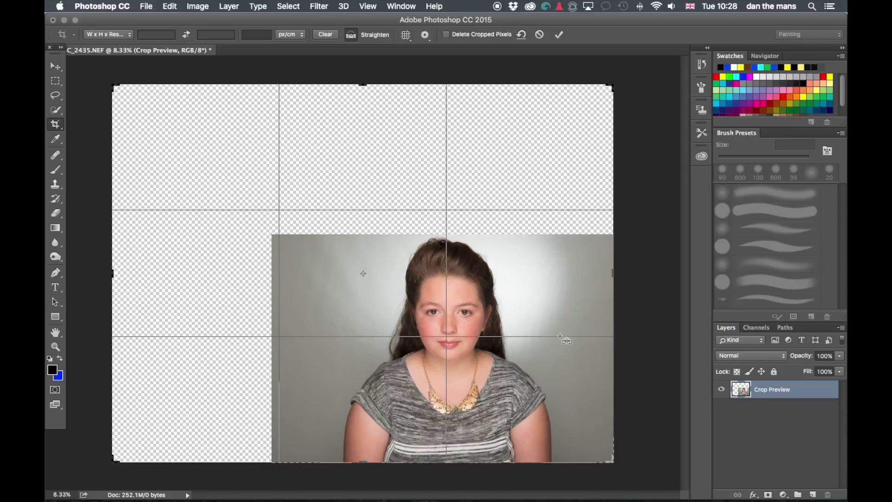
key(super+minus)
key(super+minus)
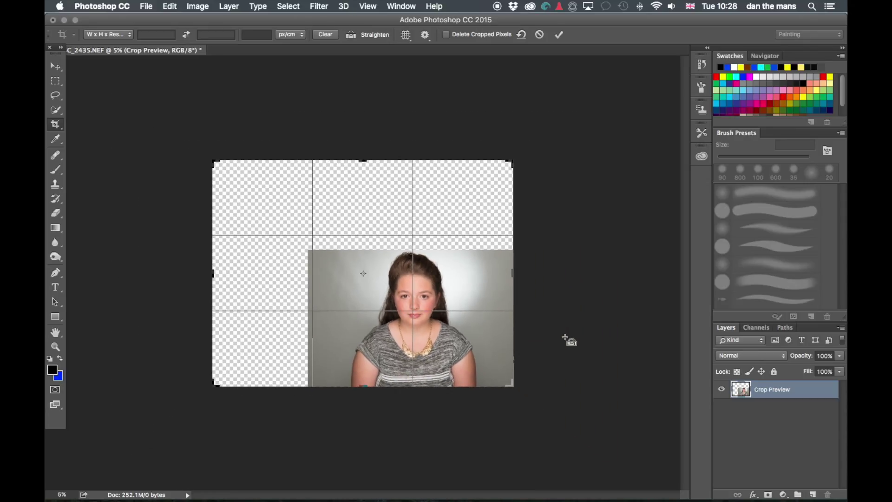
key(super+minus)
drag(483, 365, 539, 411)
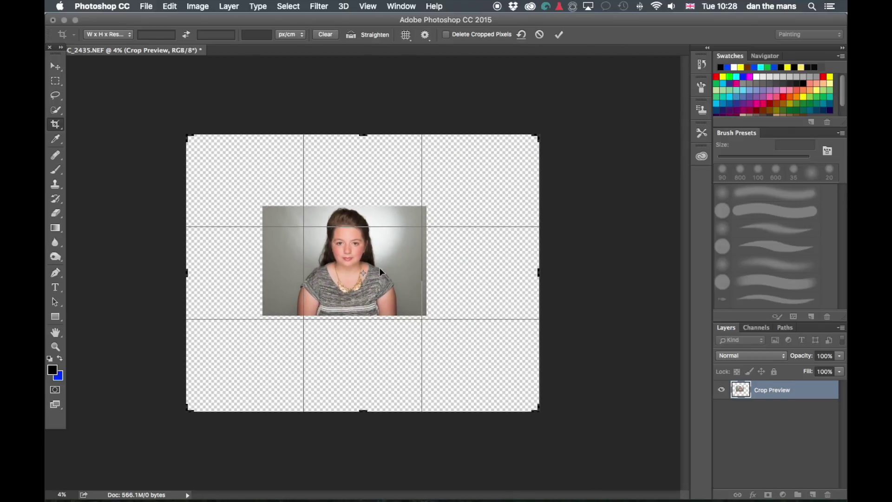
drag(379, 269, 402, 278)
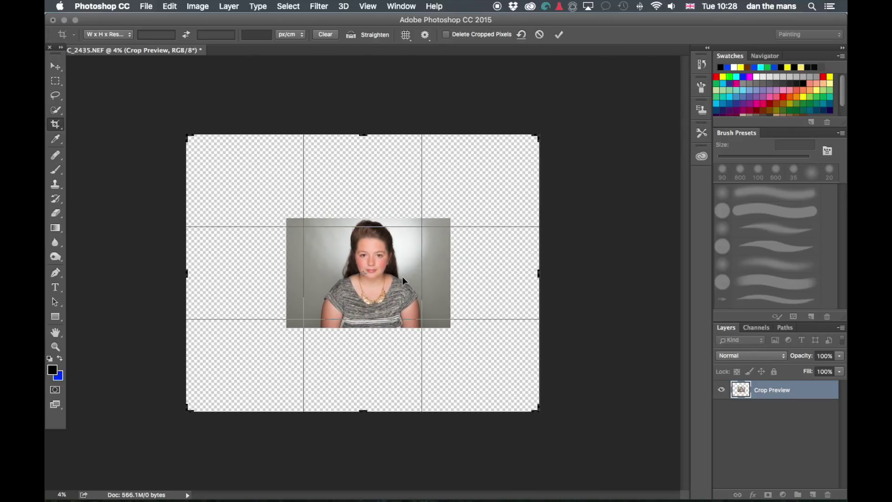
key(Return)
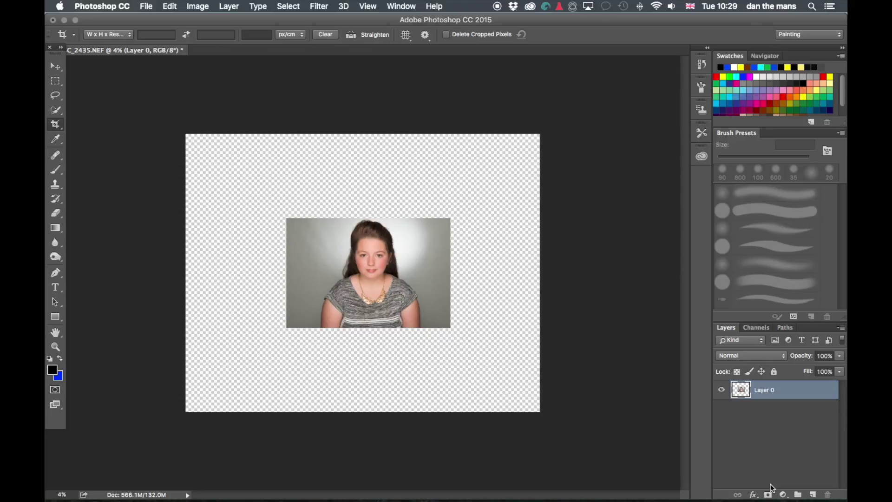
Create an empty Layer 1 above Layer 0 with Cmd+Shift+N.
key(super+shift+n)
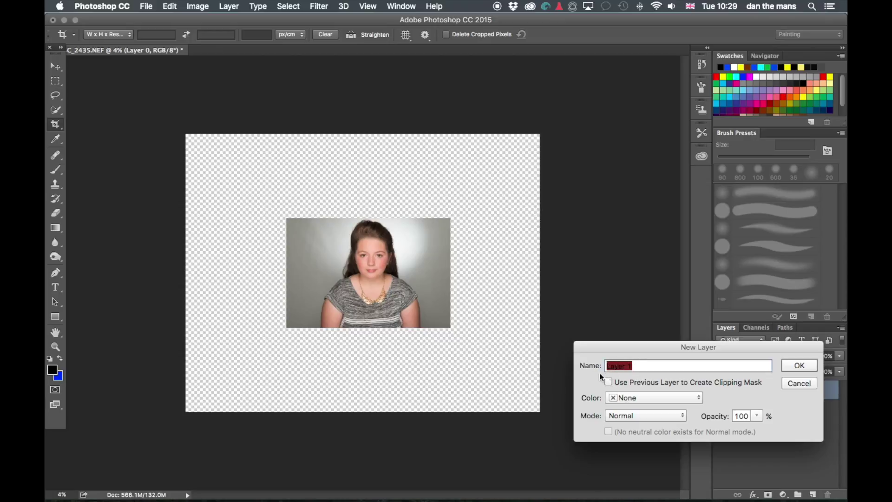
click(799, 366)
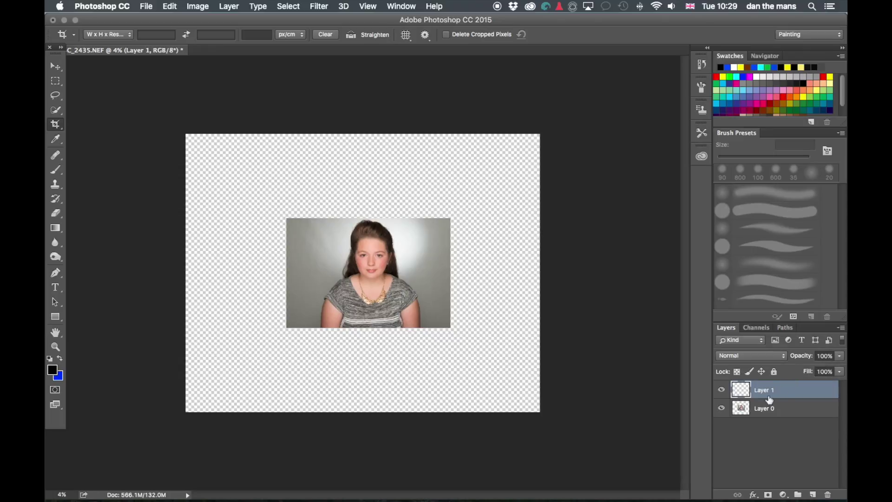
click(57, 82)
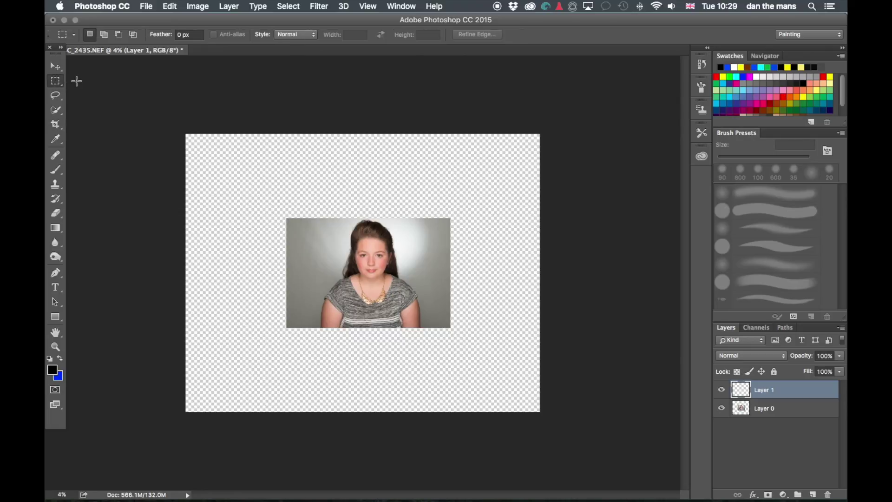
Marquee a thin full-width strip across the canvas top, then switch the workspace to Painting.
drag(179, 141, 573, 146)
click(804, 32)
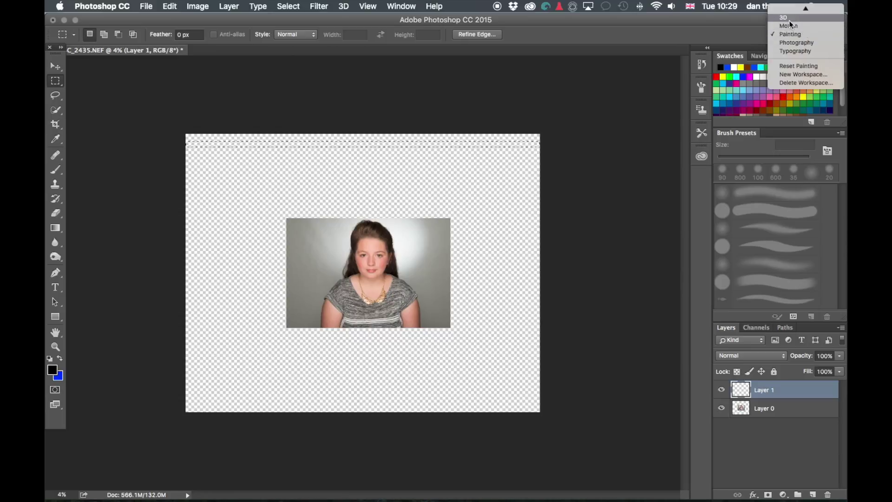
click(802, 43)
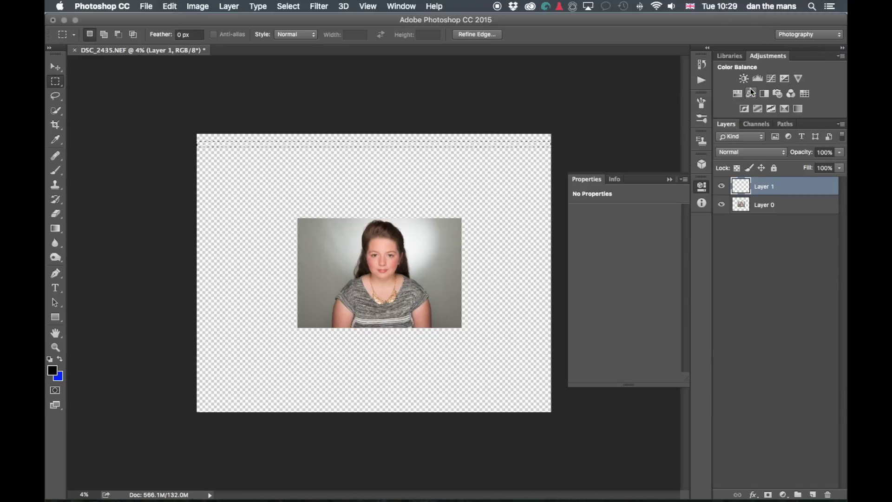
click(802, 33)
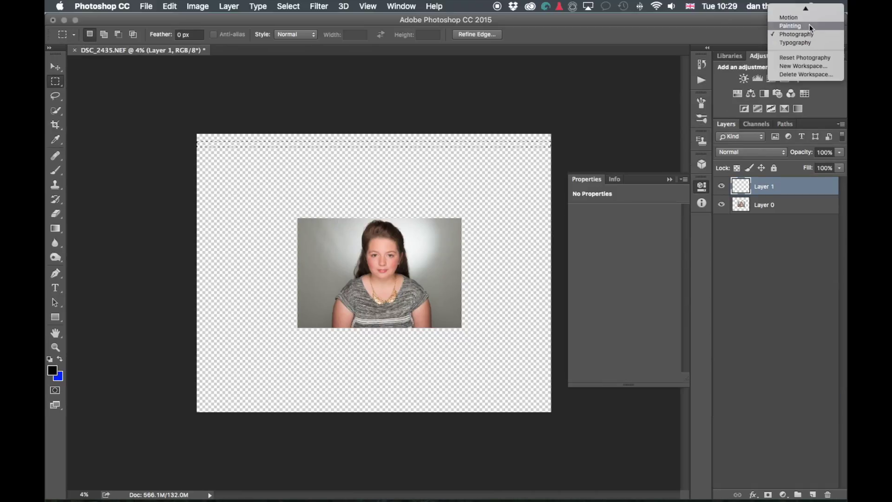
click(807, 26)
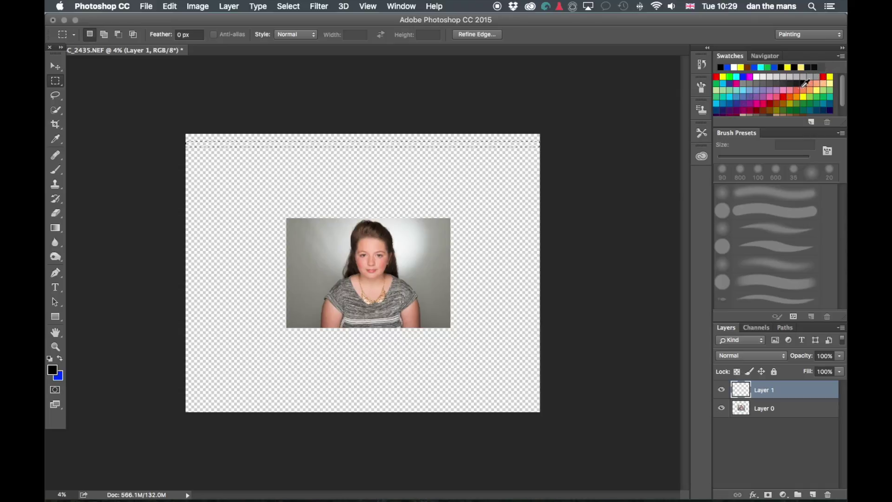
Make pale yellow the background colour and fill the top strip with it.
click(809, 76)
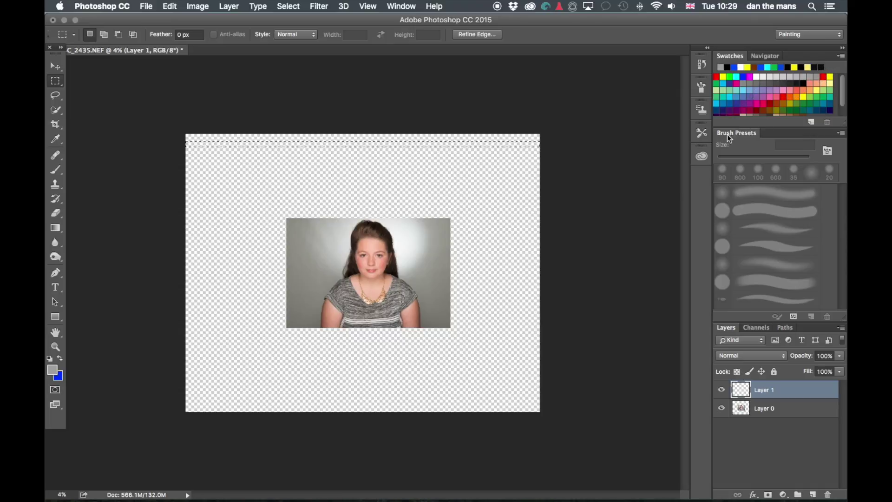
click(60, 358)
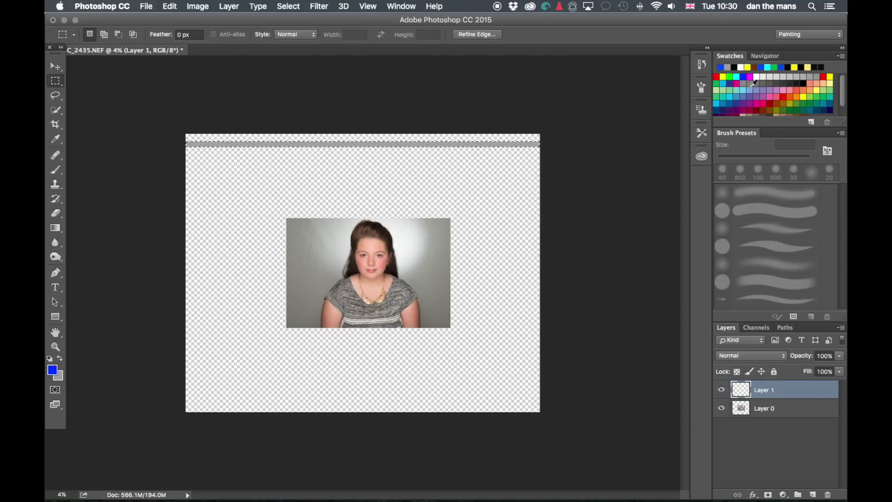
click(820, 86)
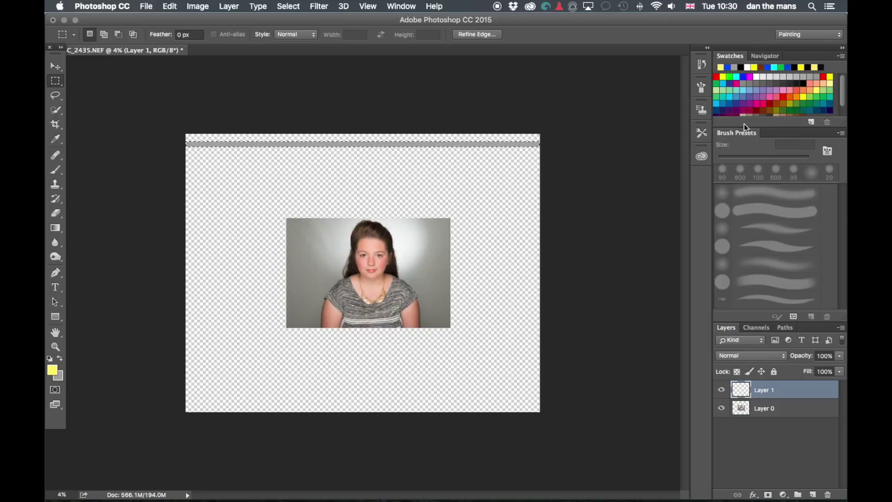
click(61, 359)
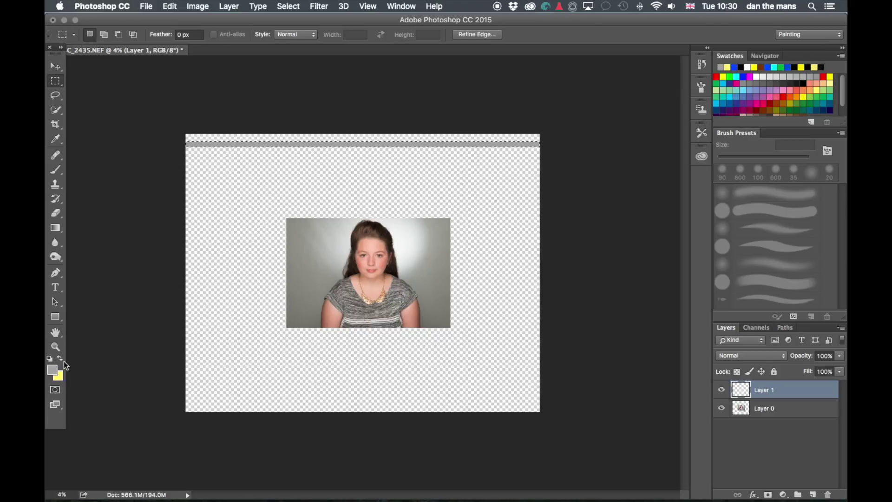
key(super+BackSpace)
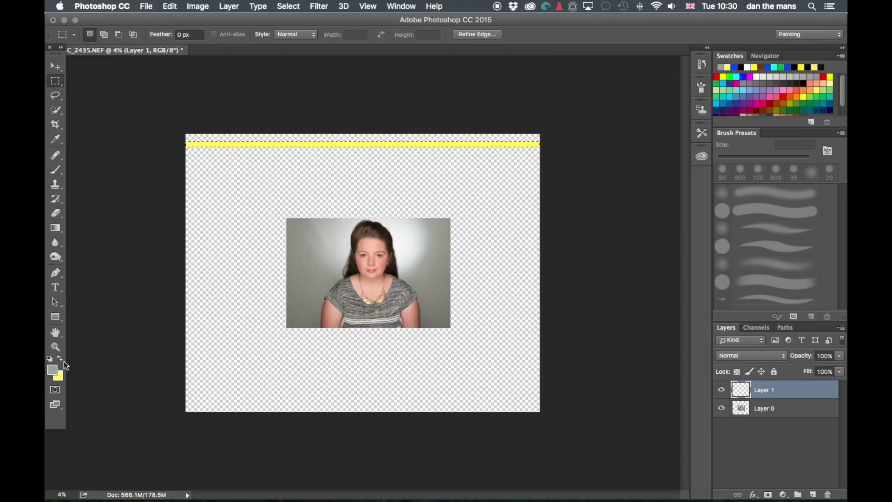
Transform a copy of the yellow strip slightly downward to form a second stripe.
key(super+t)
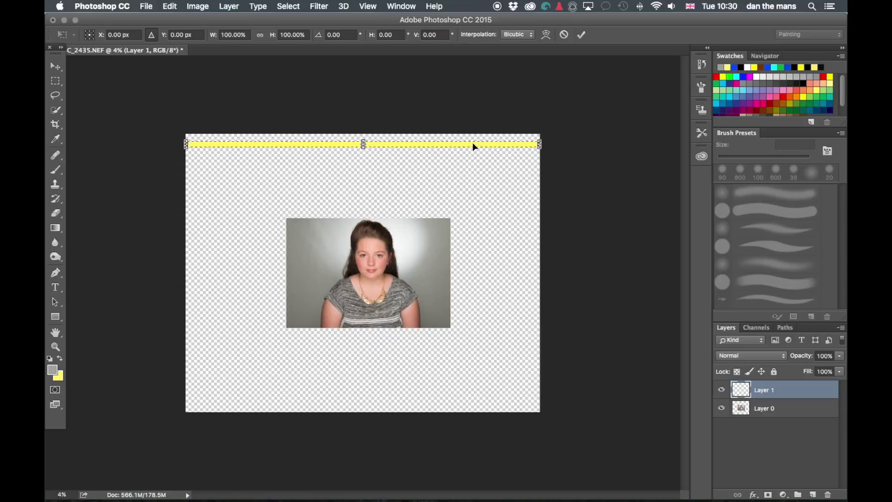
drag(472, 144, 470, 153)
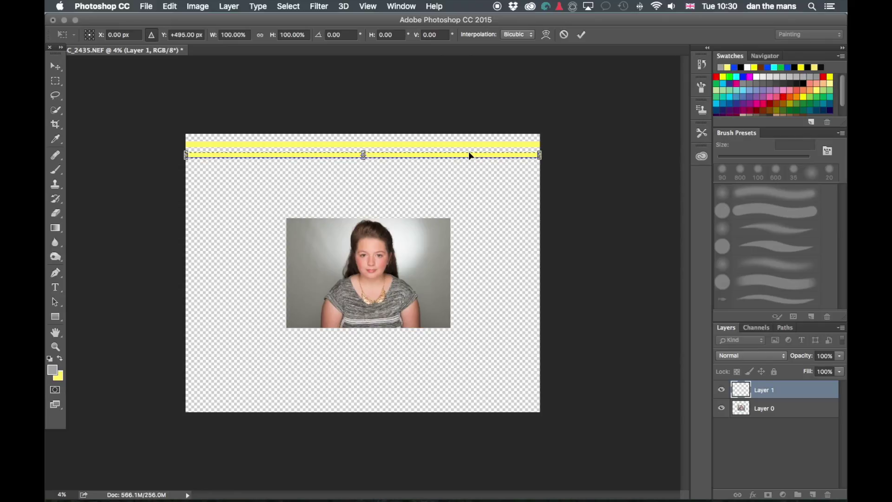
key(Return)
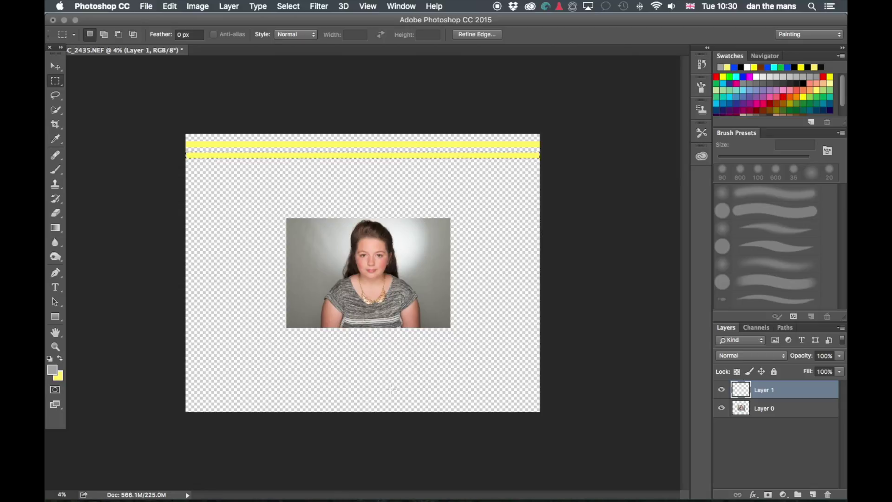
Repeat the stripe duplication five times down to the canvas bottom, then deselect.
key(shift)
key(alt)
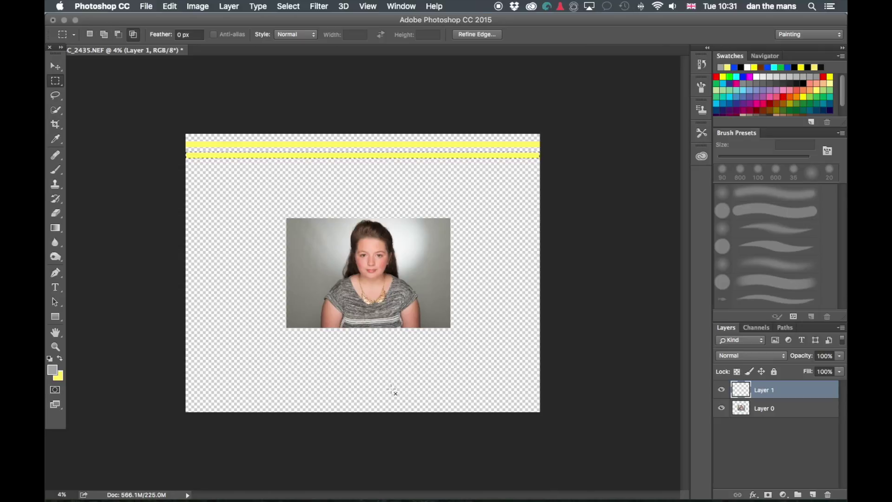
key(super+alt+shift+t)
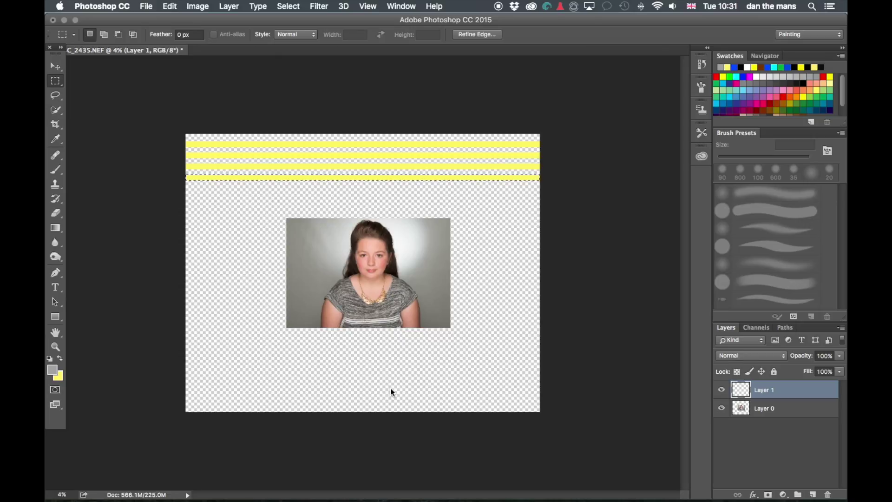
key(super+alt+shift+t)
key(super+alt+shift+t)
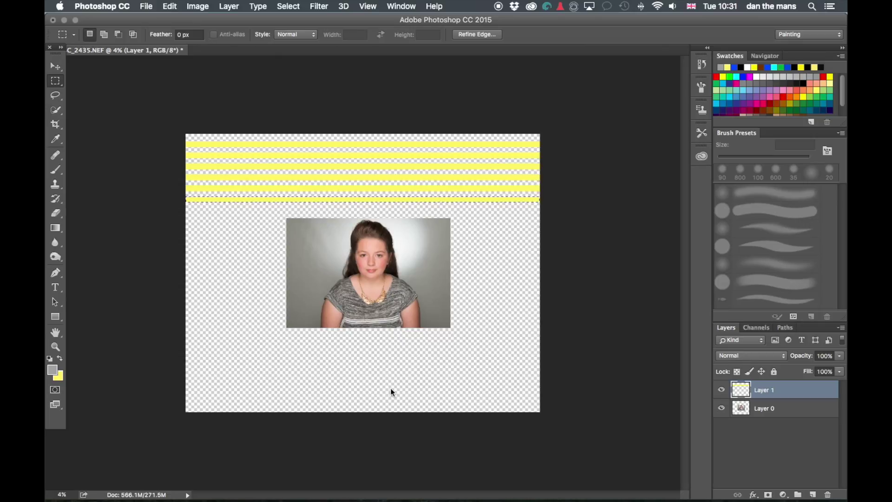
key(super+alt+shift+t)
key(super+alt+shift+t)
key(super+alt+shift+t)
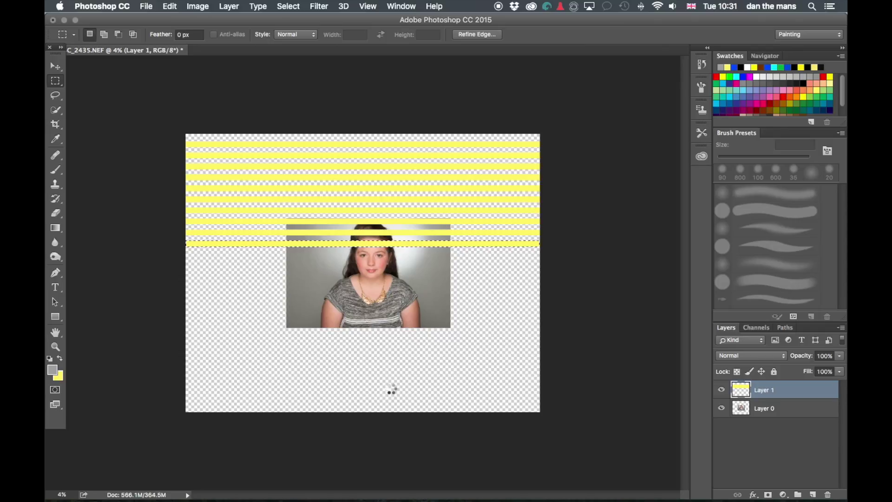
key(super+alt+shift+t)
key(super+alt+shift+t)
key(super+alt+shift+t)
key(super+alt+shift+t)
key(super+alt+shift+t)
key(super+alt+shift+t)
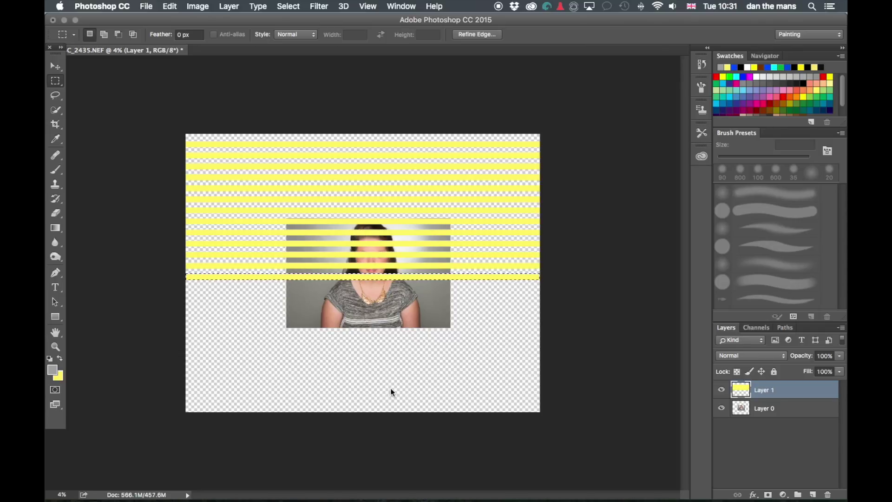
key(super+alt+shift+t)
key(super+alt+shift+t)
key(super+alt+shift+t)
key(super+alt+shift+t)
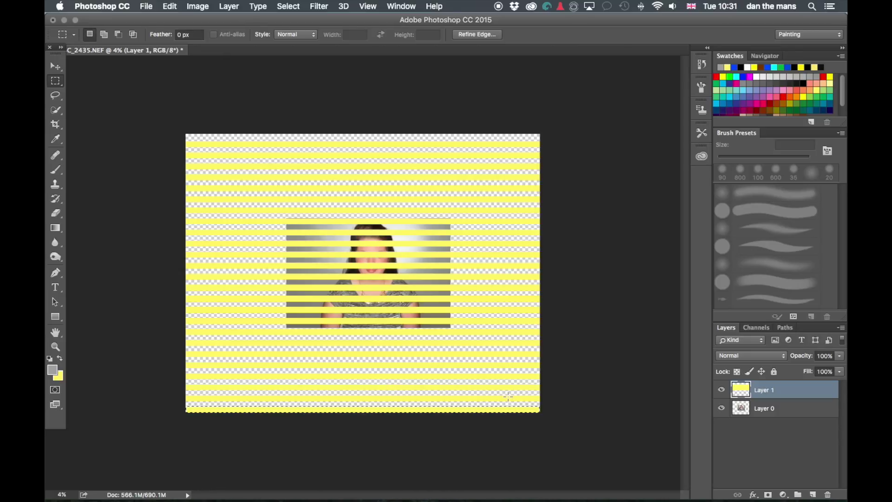
key(ctrl+d)
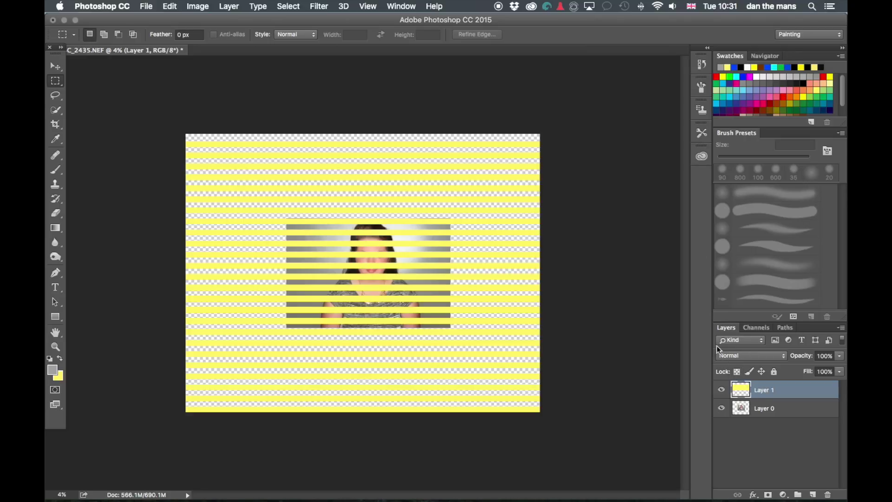
Rotate Layer 1's stripes to about -37° with Free Transform.
key(ctrl+t)
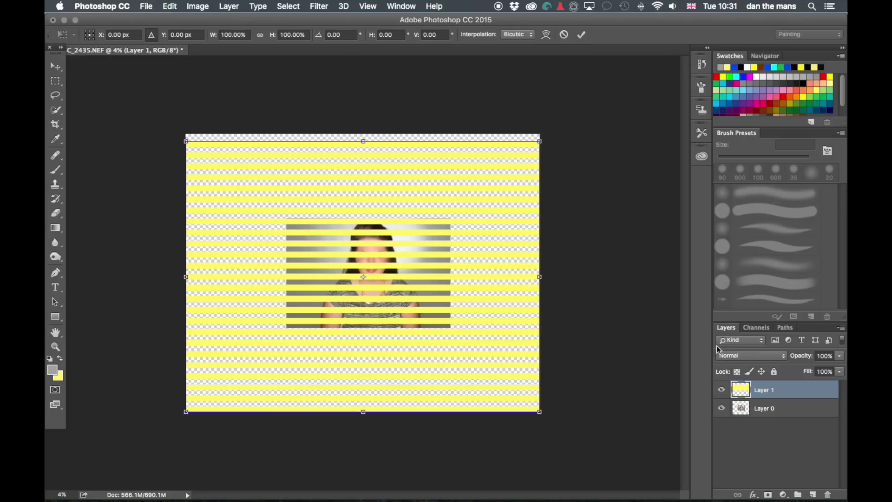
drag(551, 133, 424, 53)
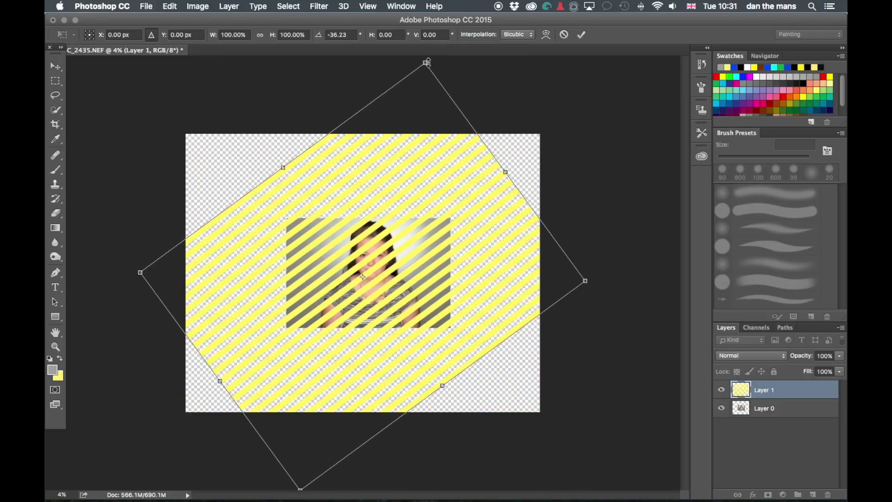
drag(613, 284, 610, 281)
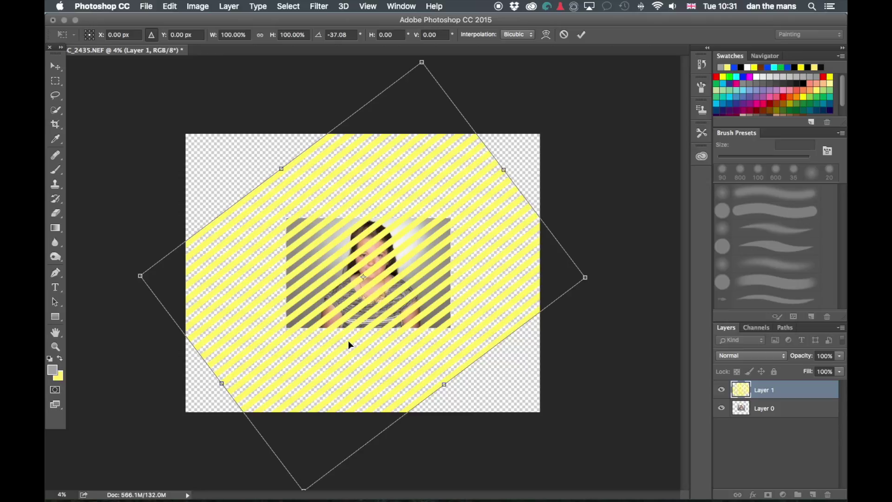
key(m)
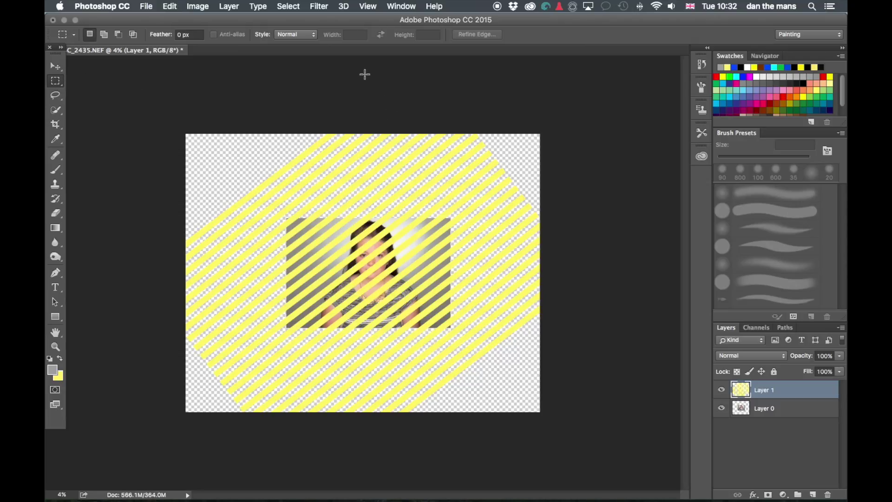
Delete the stripes inside a right-half marquee, deselect, and duplicate the half-stripe layer.
drag(371, 70, 558, 444)
key(Delete)
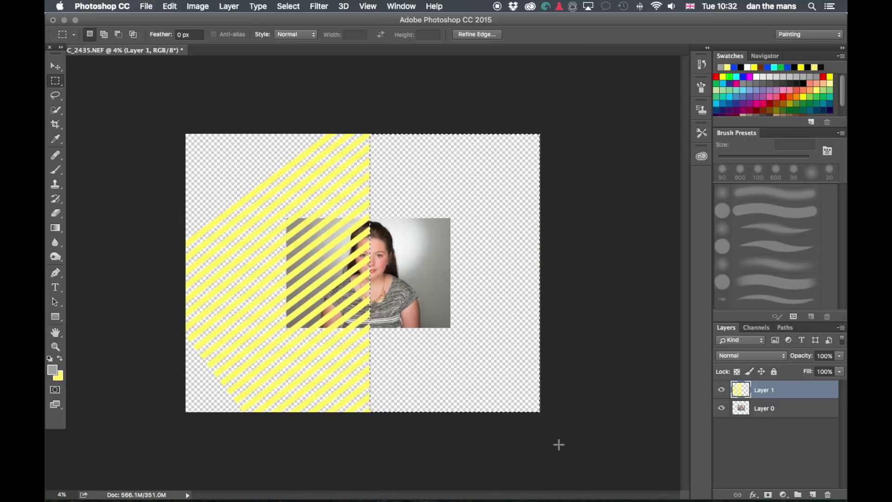
key(super+d)
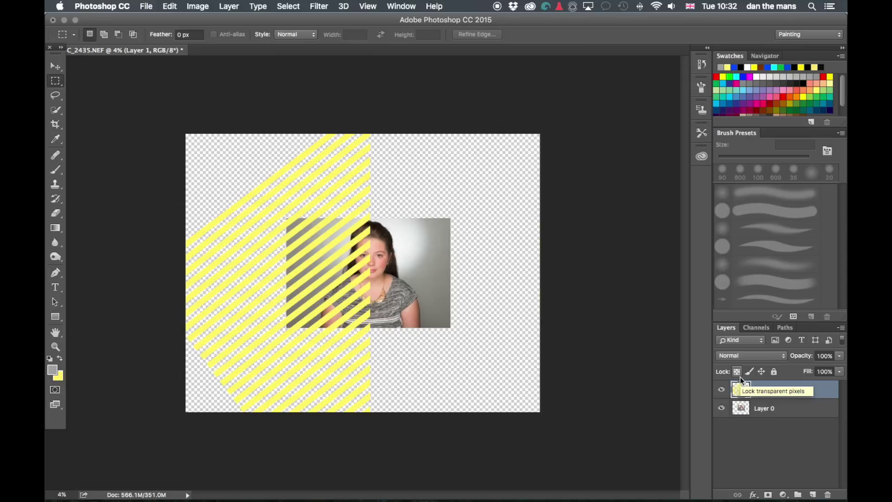
key(super+j)
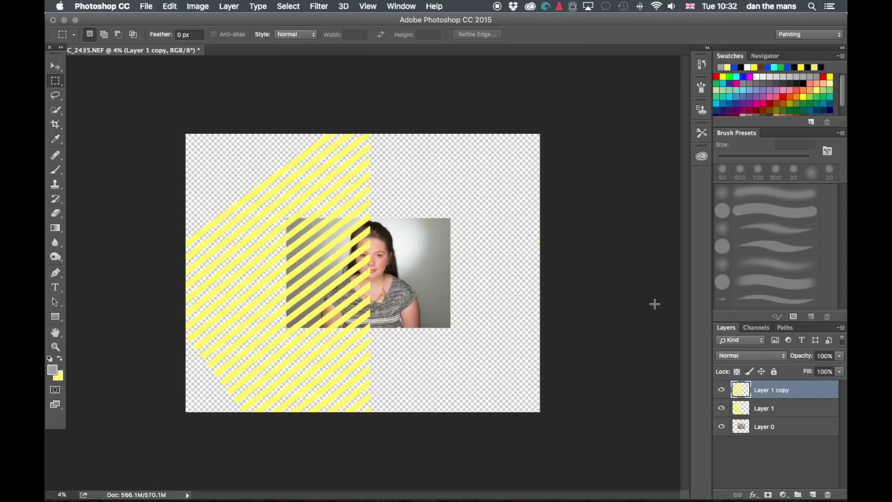
Flip the Layer 1 copy horizontally via Edit > Transform.
click(170, 6)
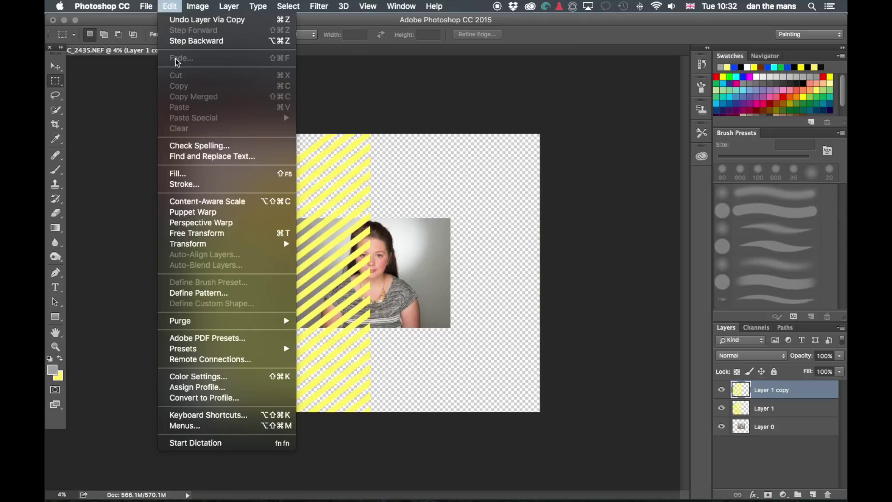
mouse_move(274, 246)
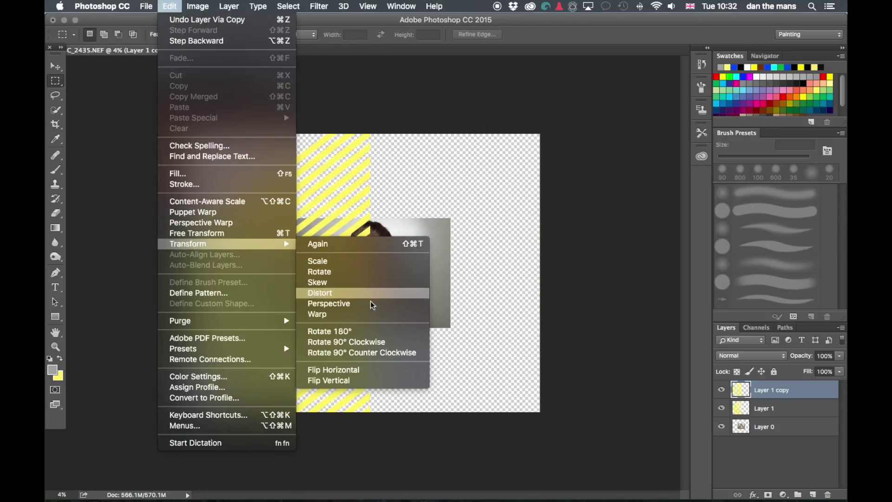
click(380, 368)
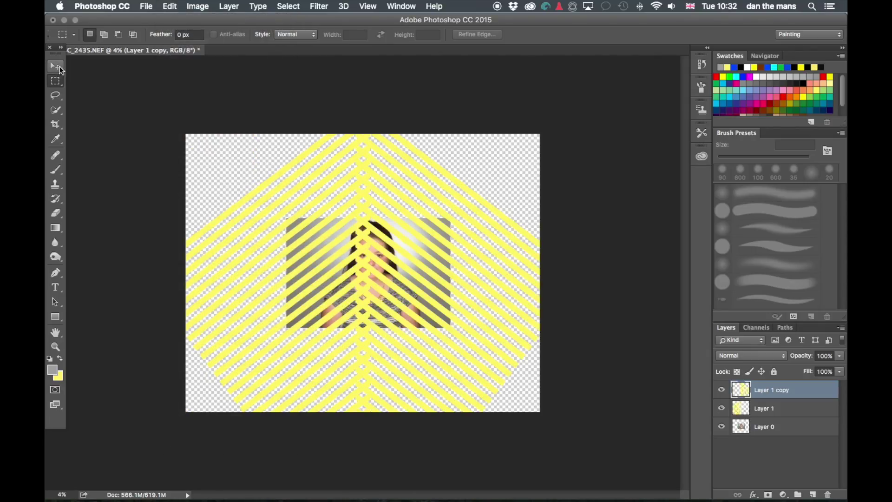
Move the flipped copy right and nudge it until the stripes meet as centred chevrons.
click(58, 67)
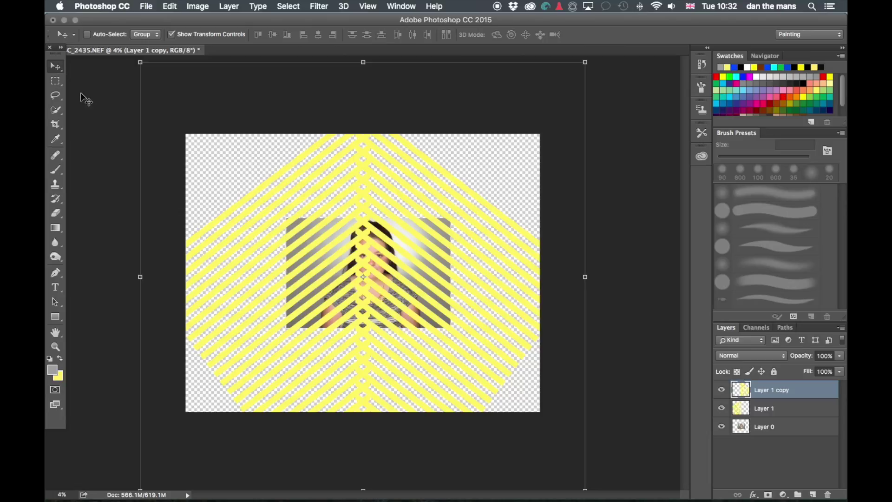
key(ctrl+h)
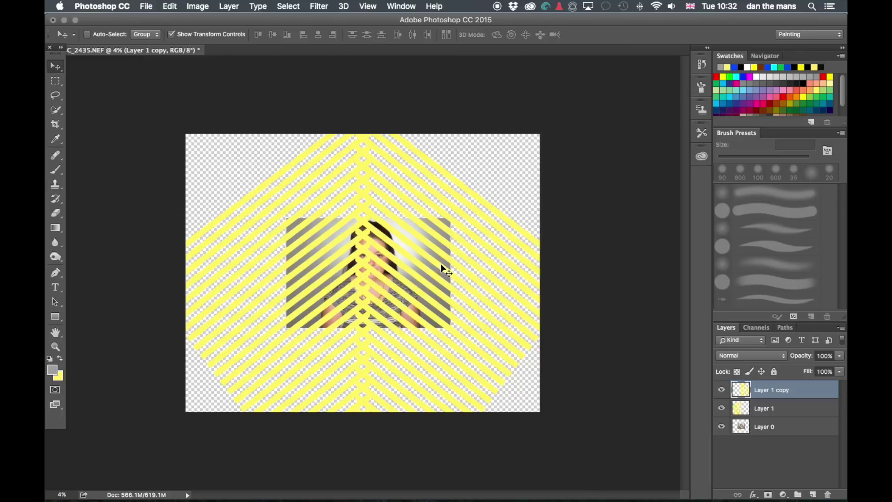
drag(445, 270, 453, 264)
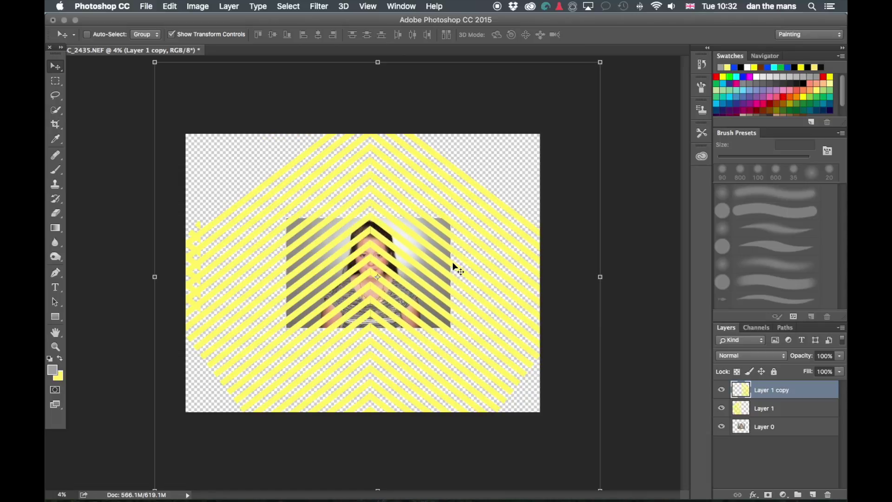
key(super+plus)
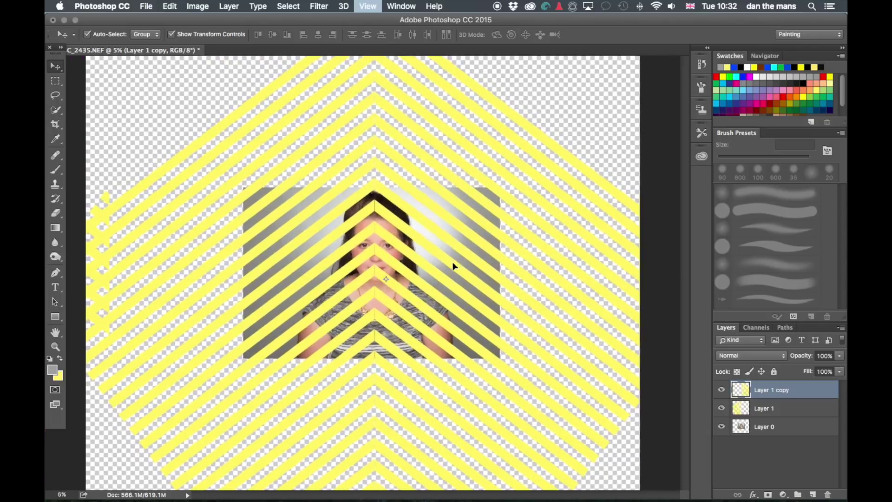
key(super+plus)
key(super+plus)
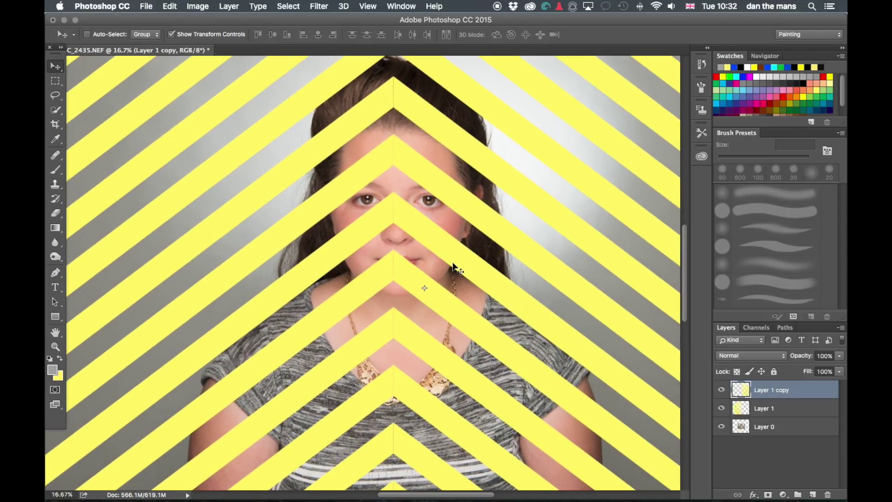
key(Left)
key(Up)
key(Down)
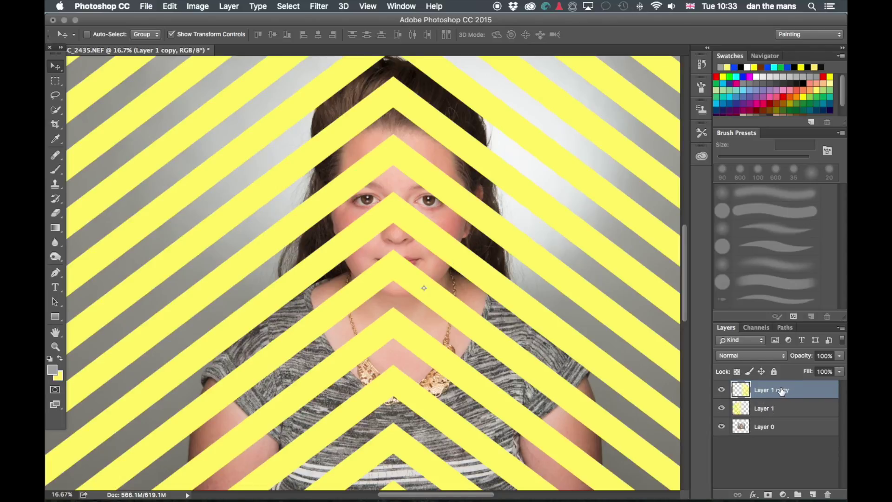
Merge Layer 1 and Layer 1 copy into one chevron stripe layer.
shift+click(763, 409)
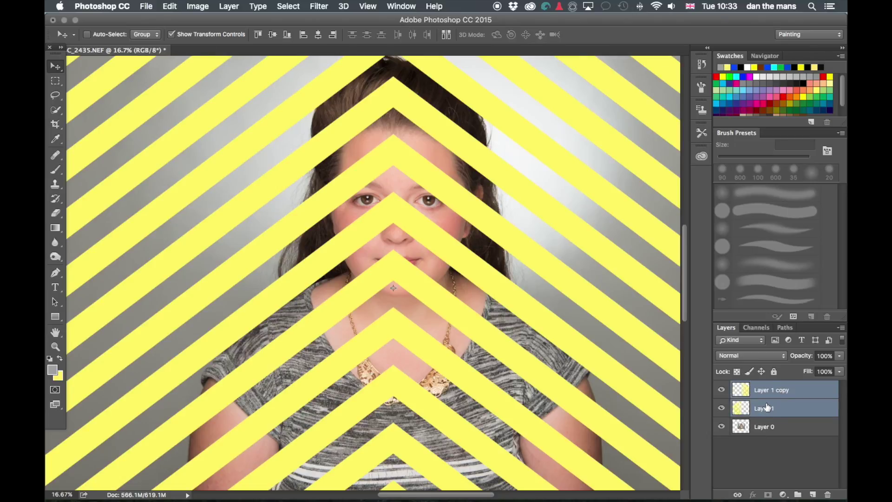
right_click(753, 407)
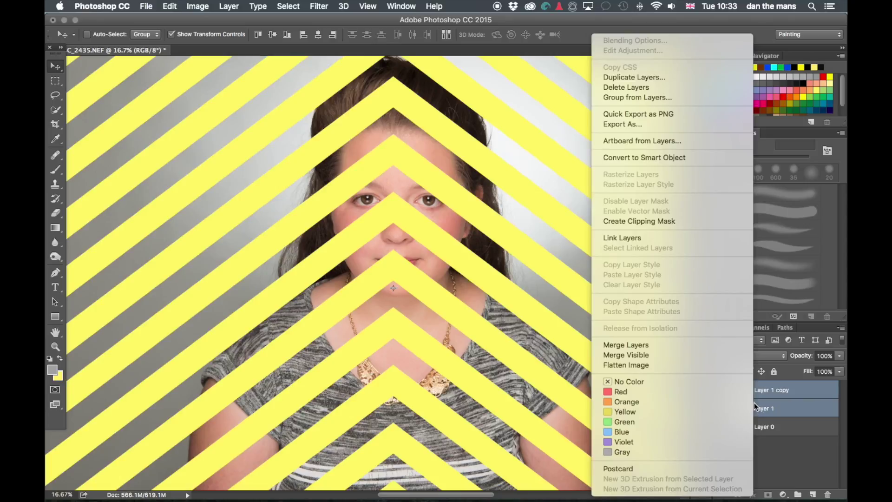
click(667, 346)
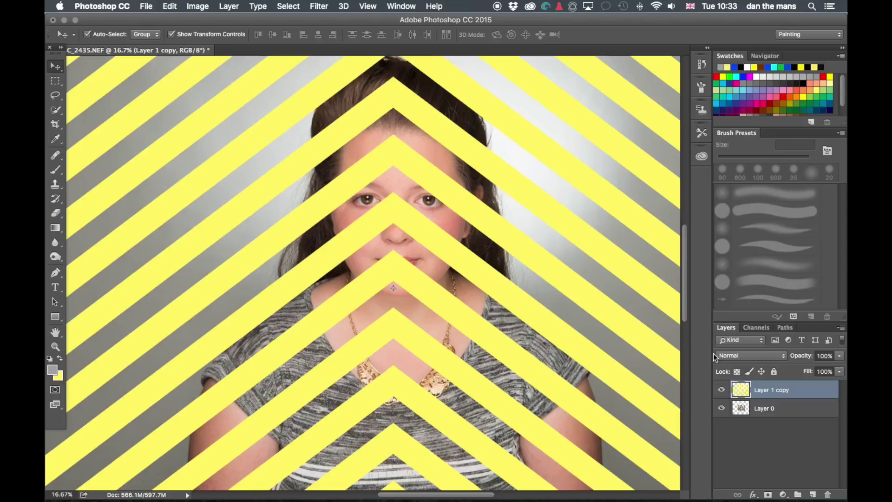
key(super+minus)
key(super+minus)
key(super+minus)
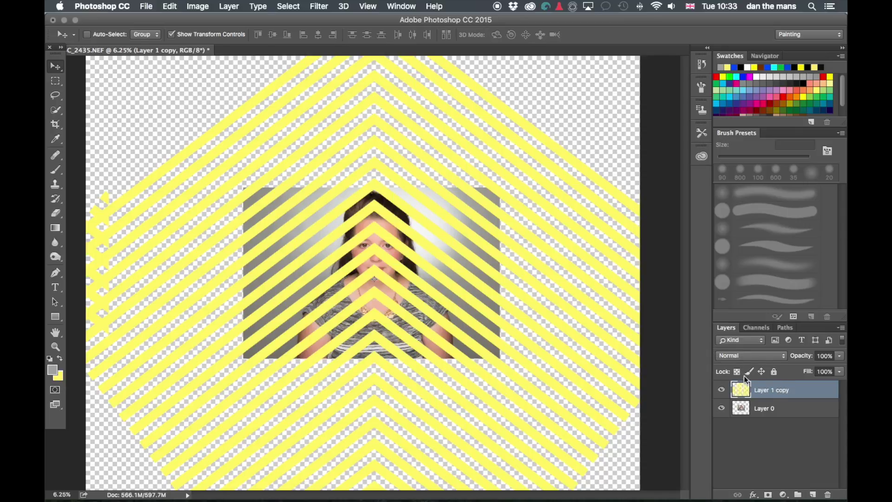
Crop the canvas to the portrait's edges, trimming the stripes that extend beyond the photo.
click(56, 125)
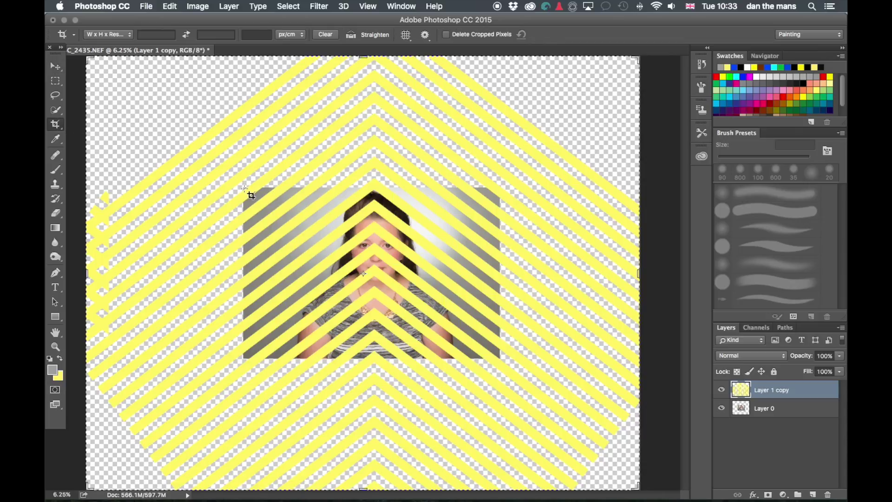
drag(251, 195, 501, 357)
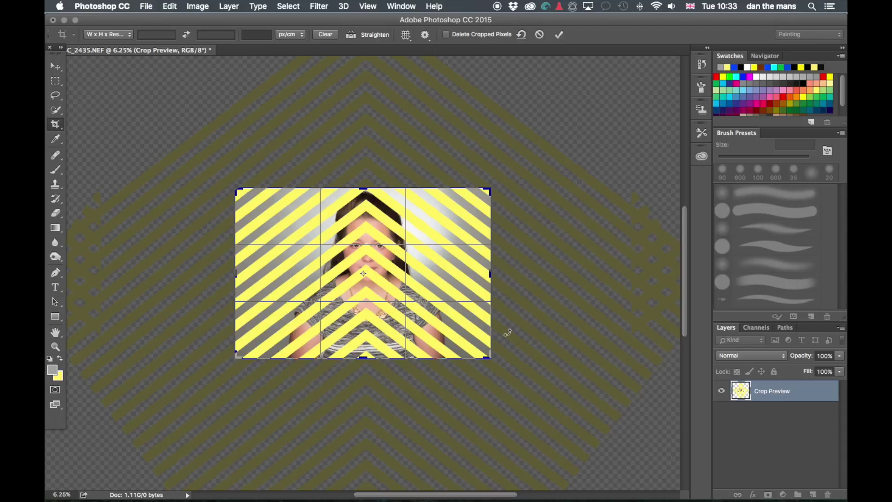
click(559, 34)
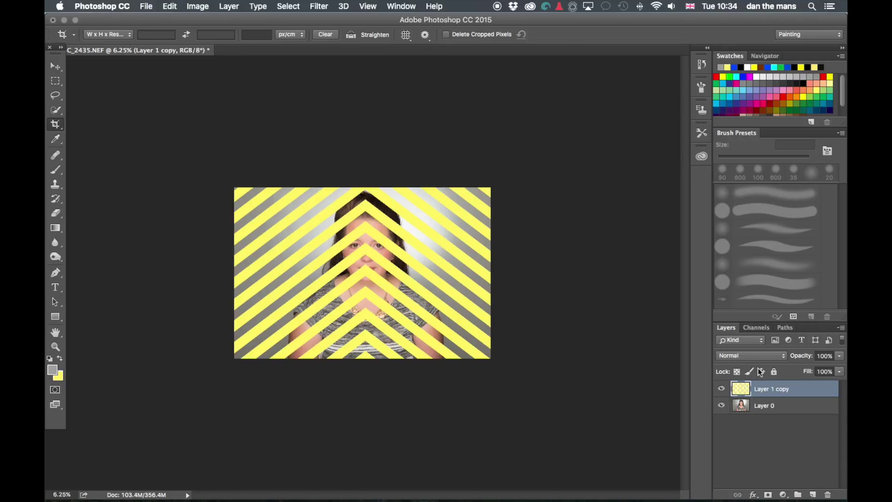
Hide the stripe layer and quick-select the girl's shoulders, neckline, shirt and right arm on Layer 0.
click(742, 408)
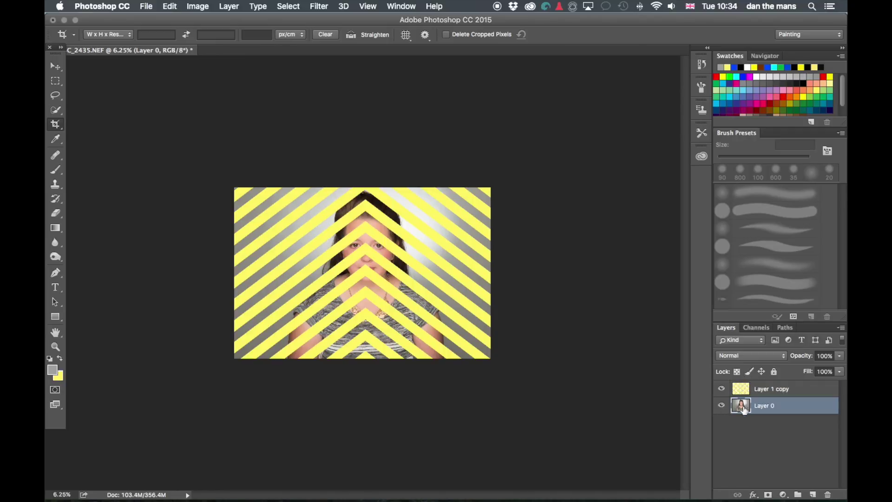
click(721, 389)
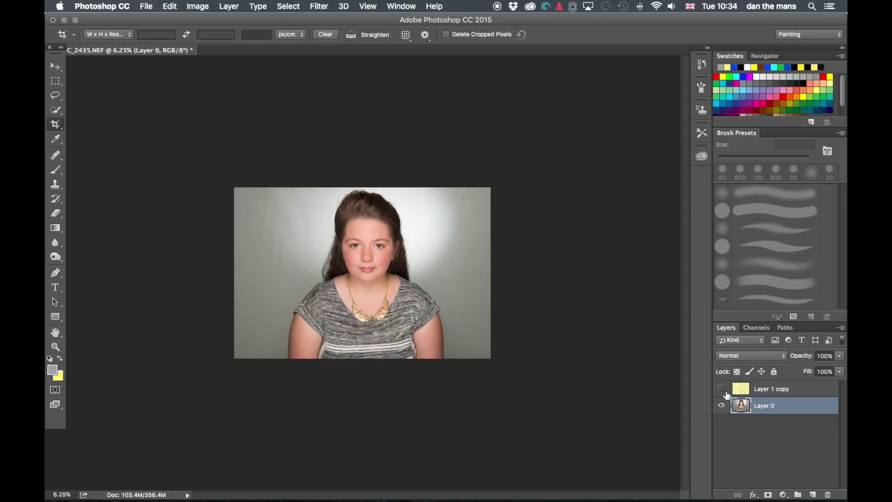
click(55, 110)
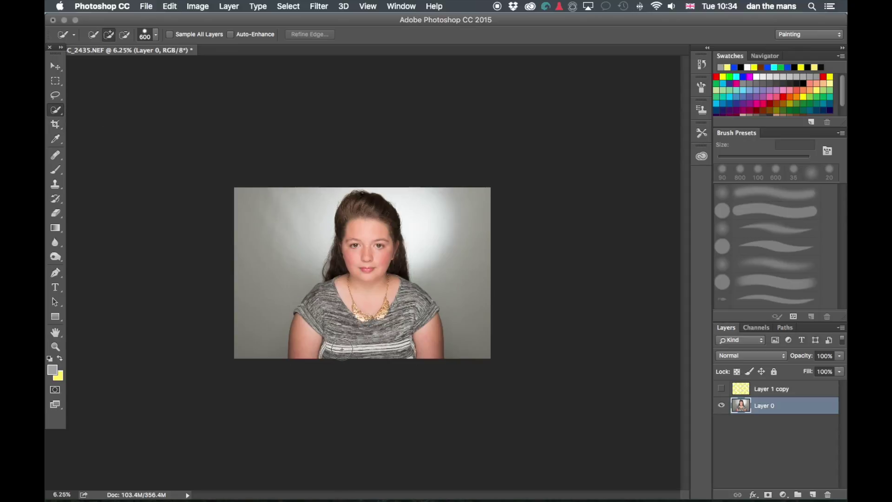
key(super+equal)
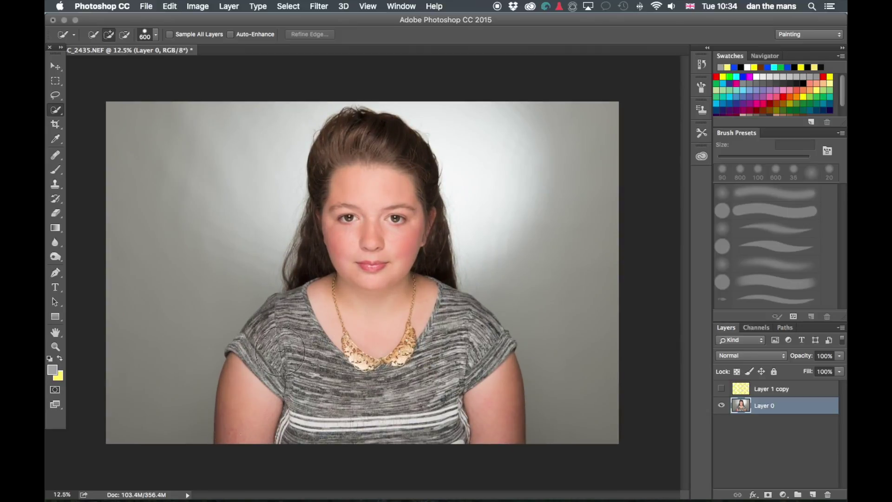
mouse_move(280, 352)
mouse_down()
mouse_move(342, 300)
mouse_move(340, 291)
mouse_move(265, 335)
mouse_move(280, 315)
mouse_move(239, 348)
mouse_move(268, 309)
mouse_move(319, 285)
mouse_move(344, 154)
mouse_move(370, 143)
mouse_move(417, 189)
mouse_move(441, 283)
mouse_move(380, 394)
mouse_up()
mouse_move(302, 340)
mouse_down()
mouse_move(289, 441)
mouse_move(279, 437)
mouse_move(381, 404)
mouse_move(366, 424)
mouse_move(458, 413)
mouse_move(418, 325)
mouse_move(461, 316)
mouse_move(481, 323)
mouse_up()
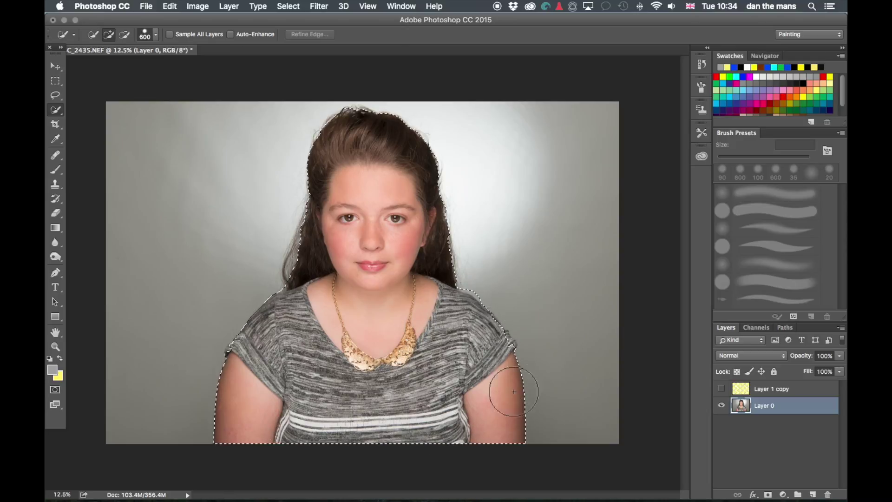
mouse_move(513, 392)
mouse_down()
mouse_move(506, 428)
mouse_move(505, 337)
mouse_up()
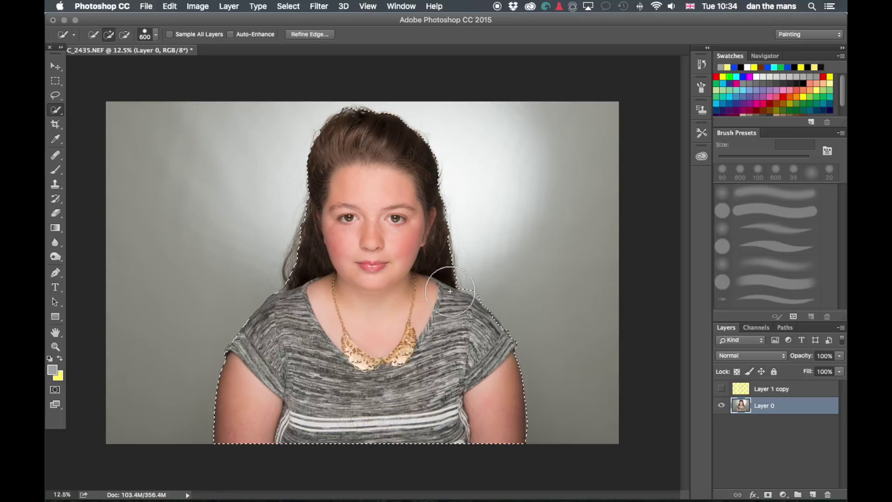
key(alt)
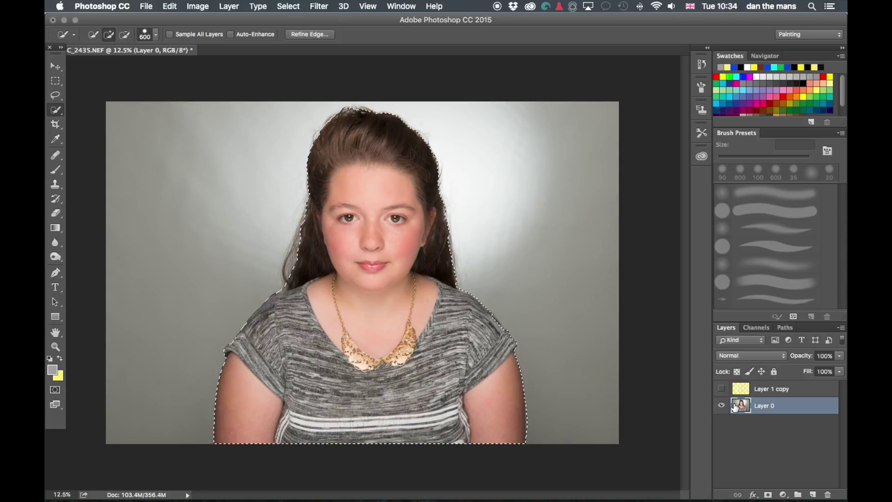
Invert the selection to the background and show Layer 1 copy's stripes again.
right_click(401, 341)
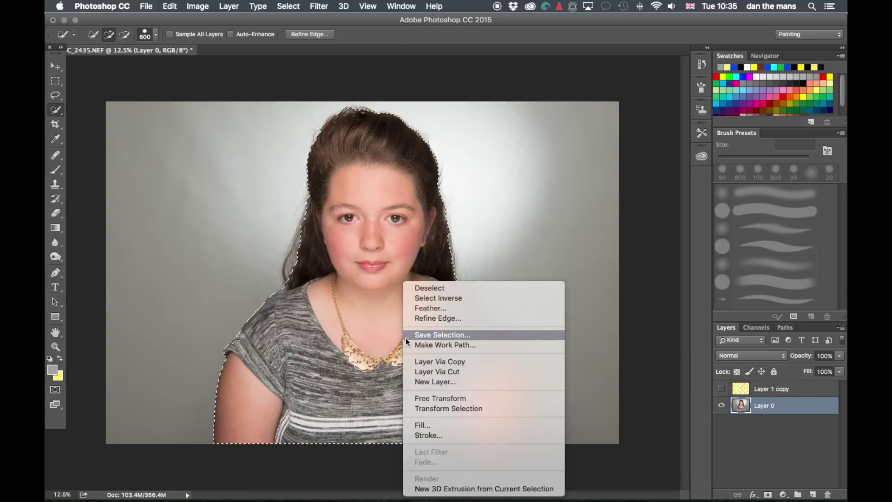
click(471, 301)
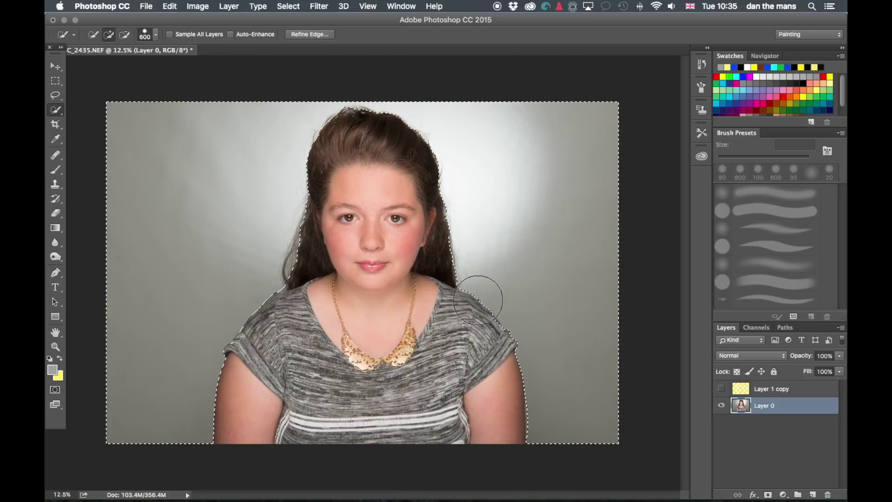
click(745, 393)
click(721, 388)
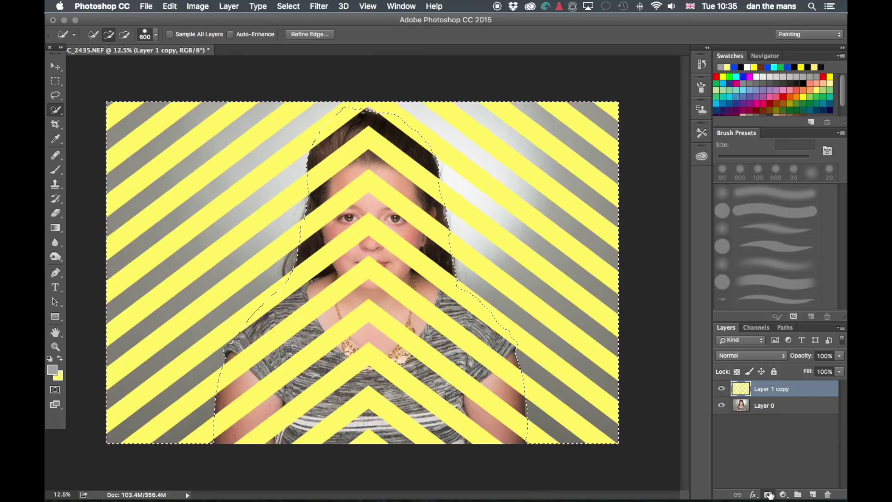
Add a layer mask to the stripe layer, unlink it, and move the stripes behind the girl.
click(768, 495)
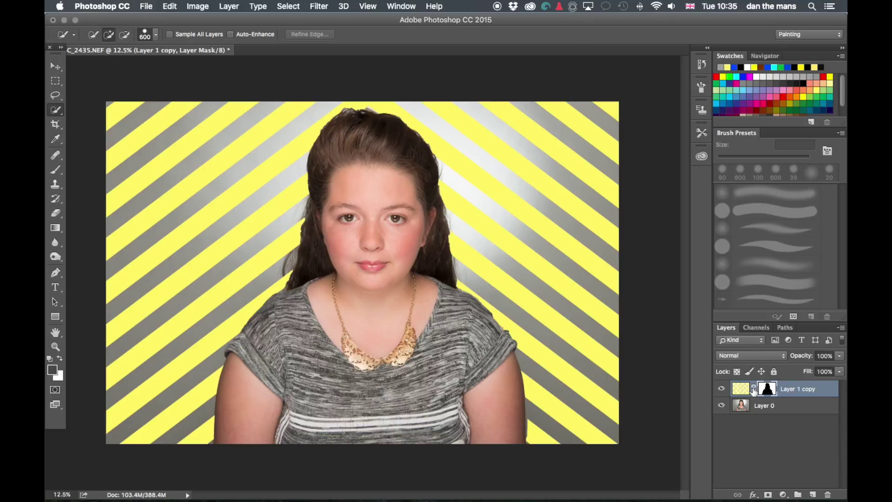
click(753, 389)
click(57, 67)
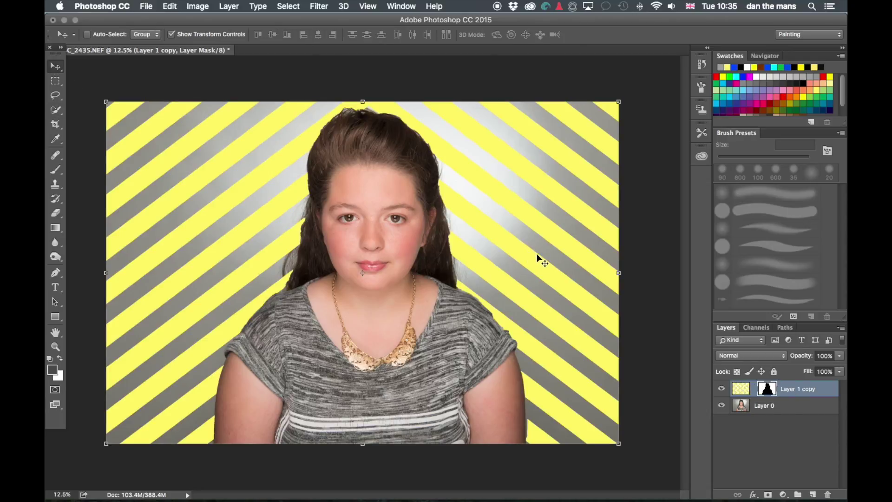
drag(539, 255, 538, 262)
key(super+2)
drag(563, 255, 548, 278)
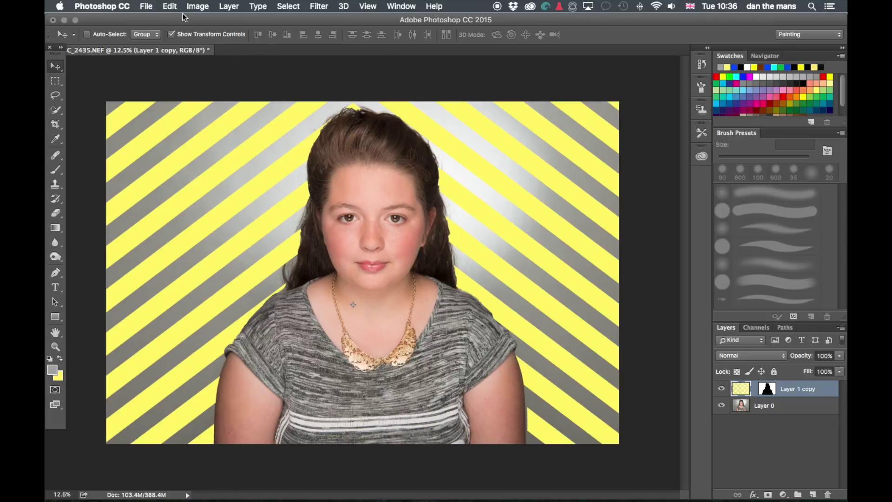
Free Transform the stripe layer, stretching it to 135% height and centring it on the canvas.
click(166, 10)
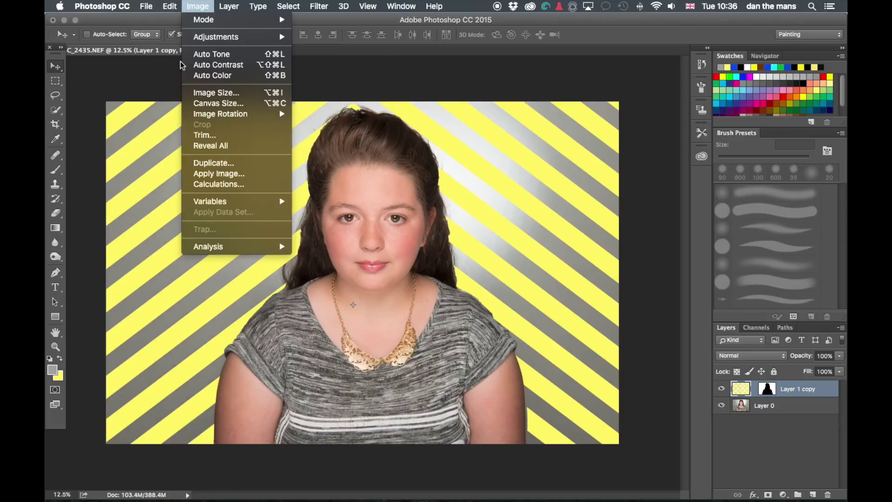
mouse_move(258, 247)
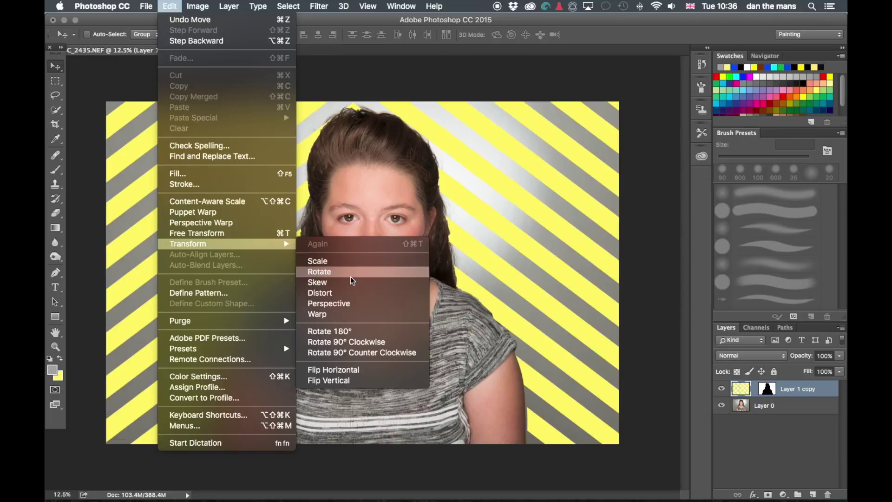
click(281, 234)
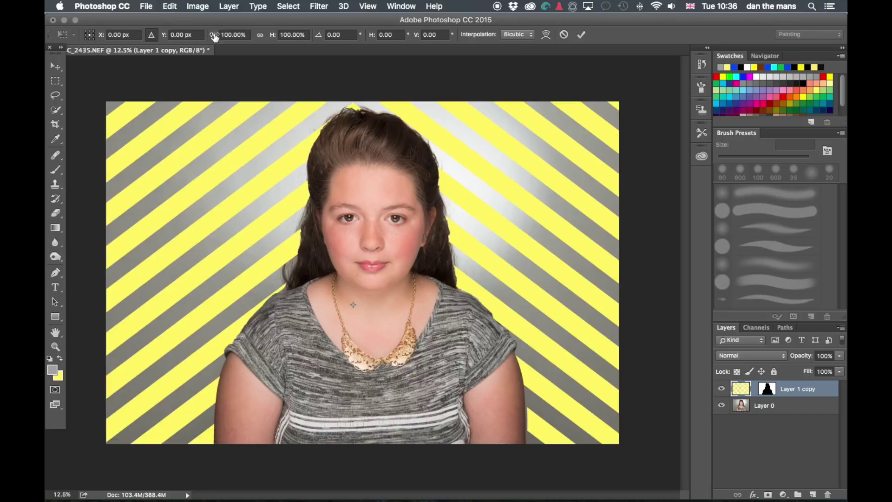
drag(215, 37, 221, 37)
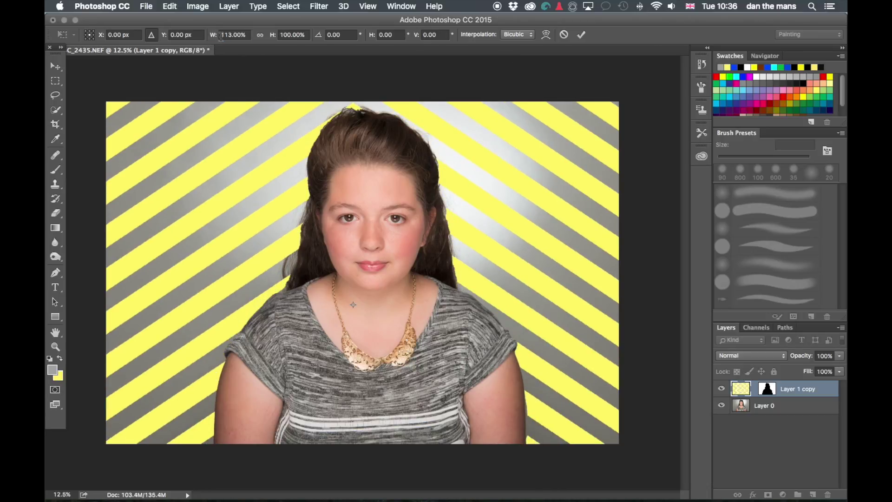
mouse_move(273, 41)
mouse_down()
mouse_move(291, 40)
mouse_move(286, 50)
mouse_up()
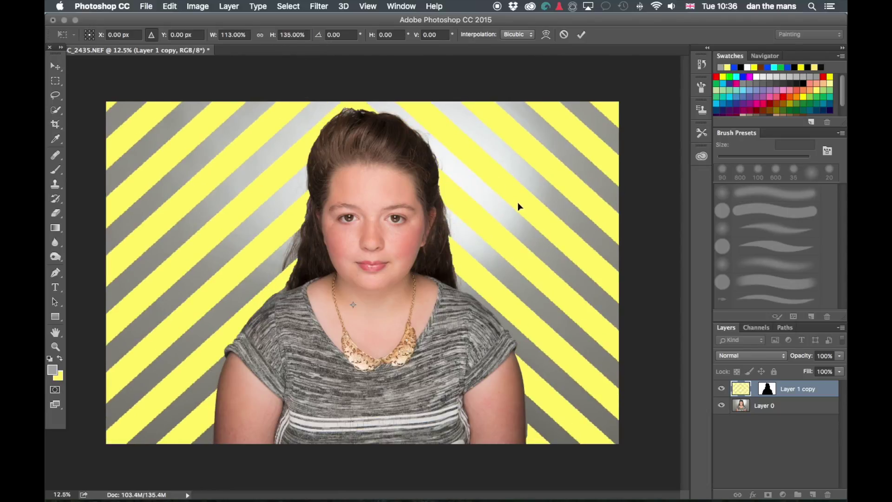
drag(521, 214, 511, 233)
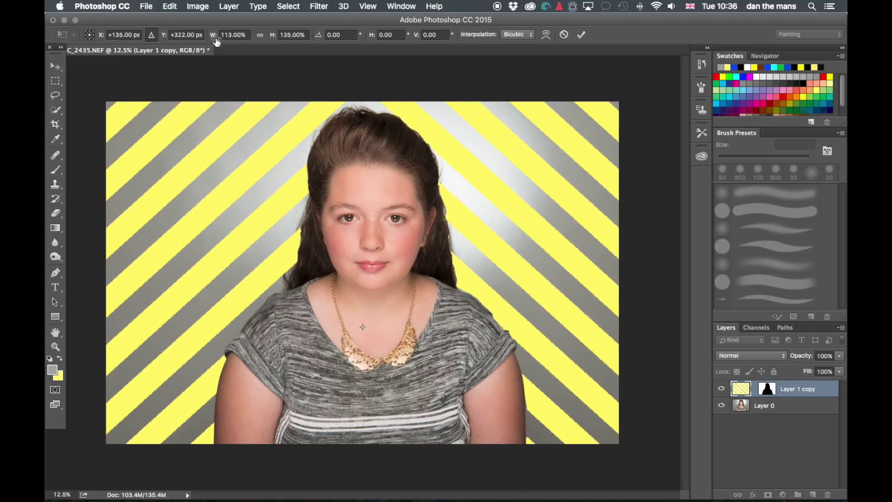
Set the stripe layer's width to 53%, nudge it slightly, and commit the transform.
click(226, 35)
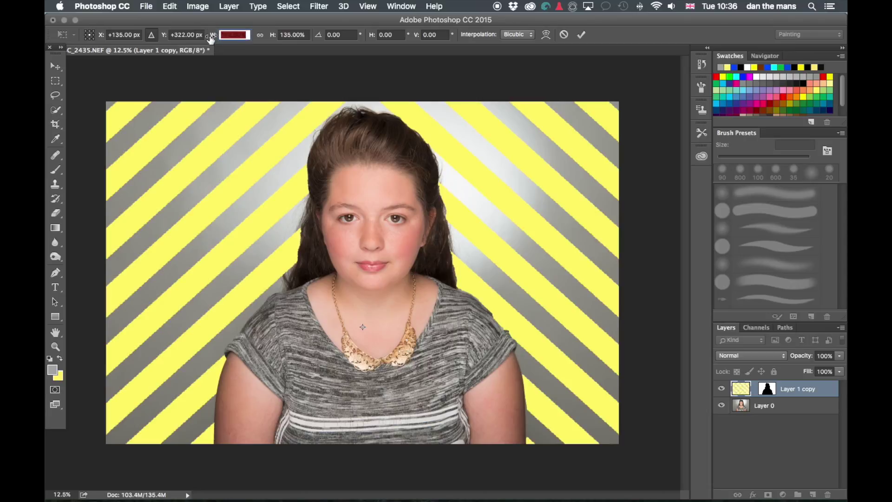
text(69)
key(Return)
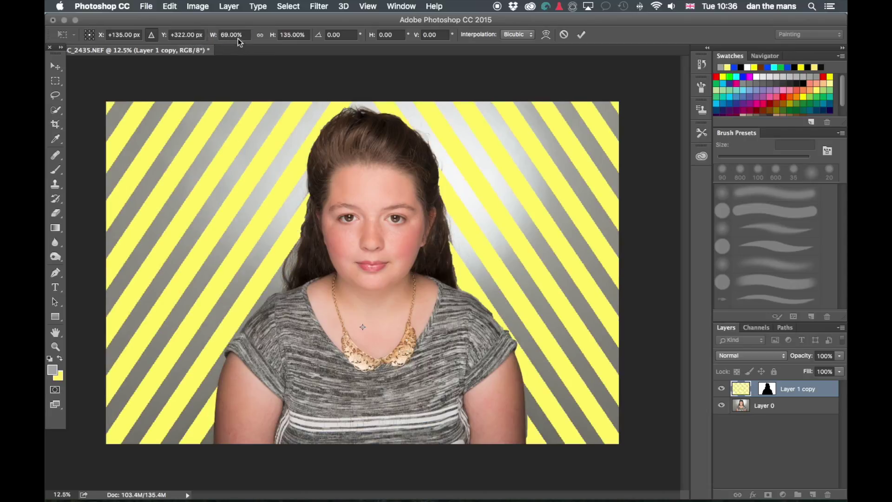
click(219, 36)
text(31)
key(Return)
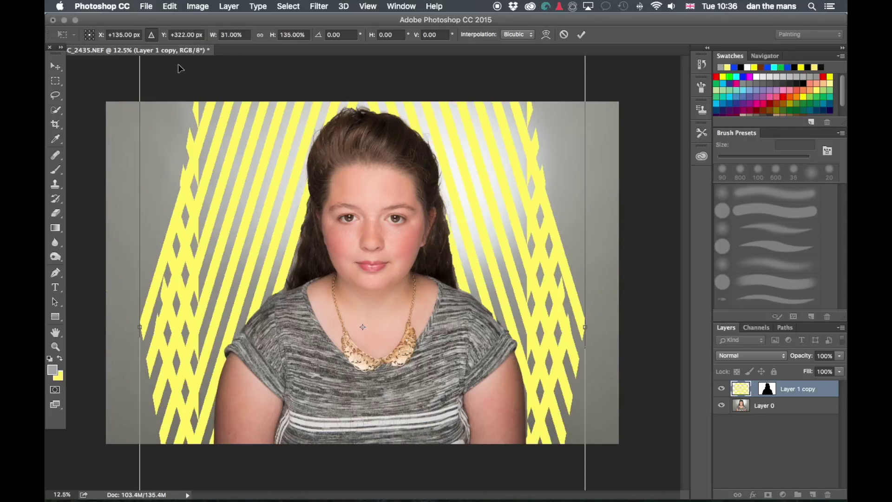
click(211, 37)
text(46)
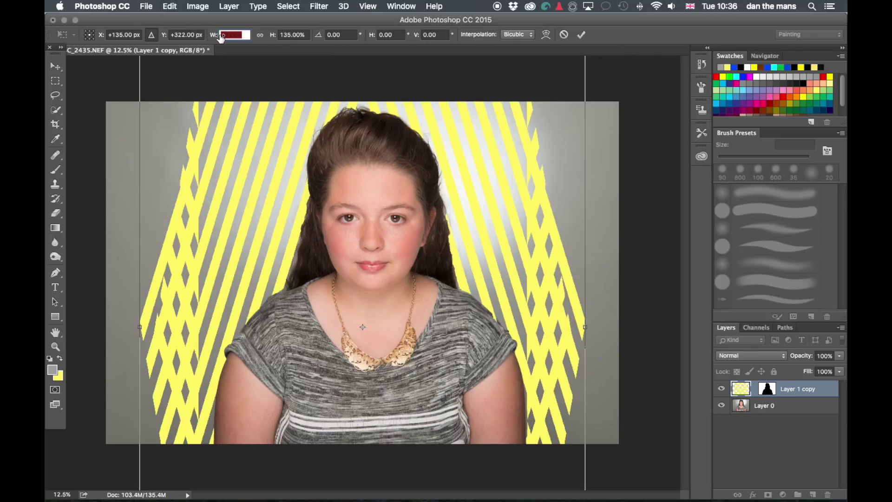
key(Return)
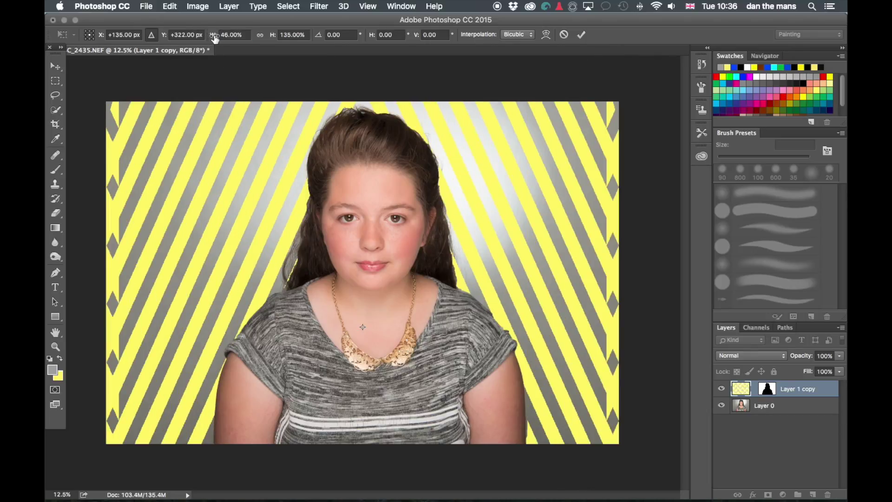
click(210, 36)
text(53)
key(Return)
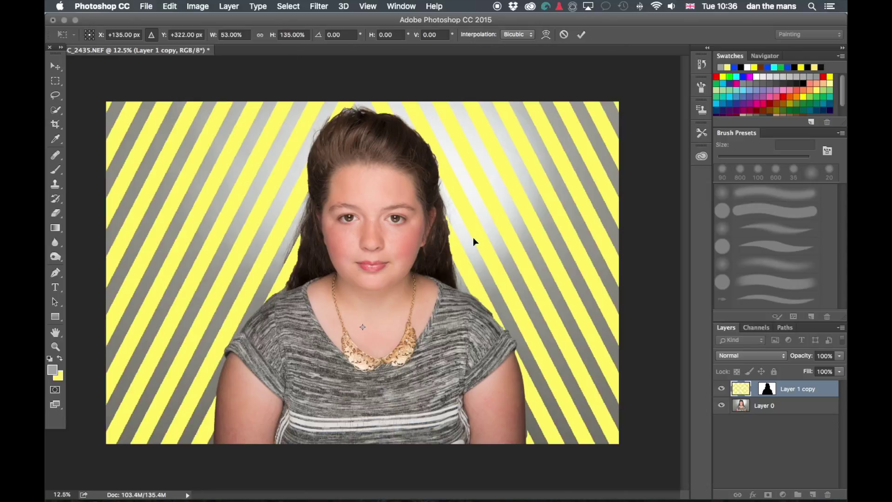
drag(474, 242, 483, 242)
click(581, 34)
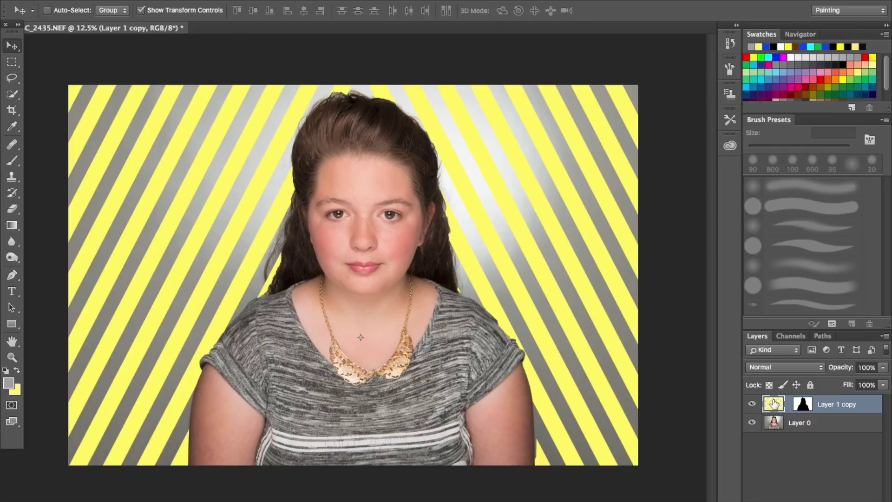
Load the Layer 1 copy stripes as a selection and fill them with blue.
key(super)
super+click(773, 407)
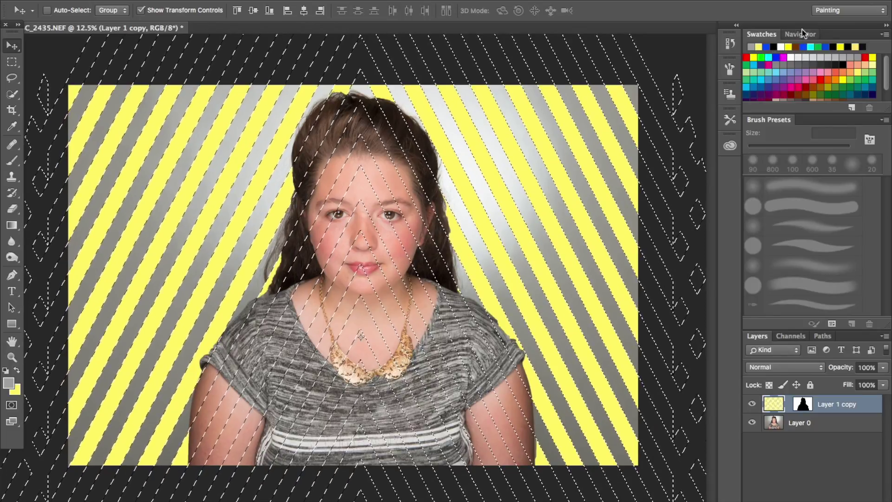
click(776, 58)
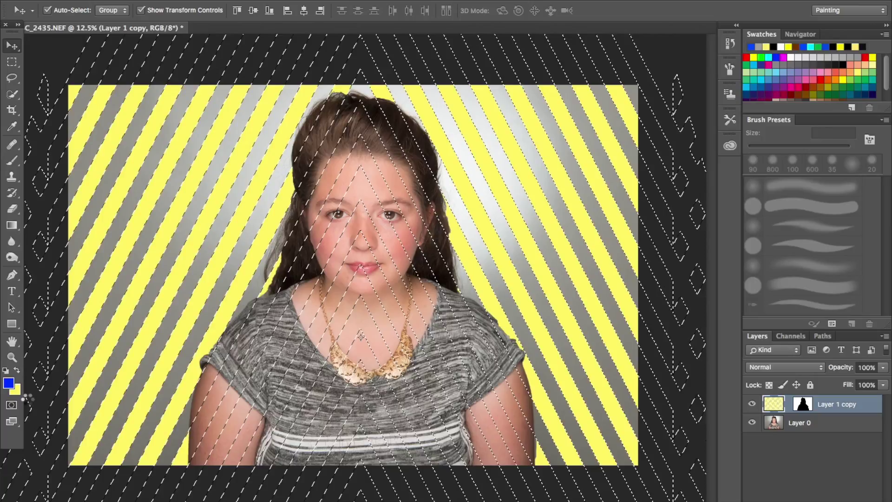
key(Delete)
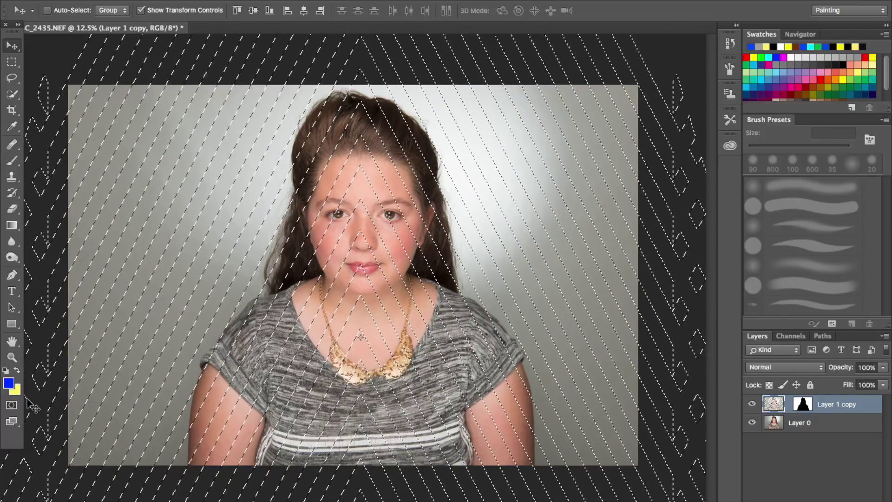
click(17, 370)
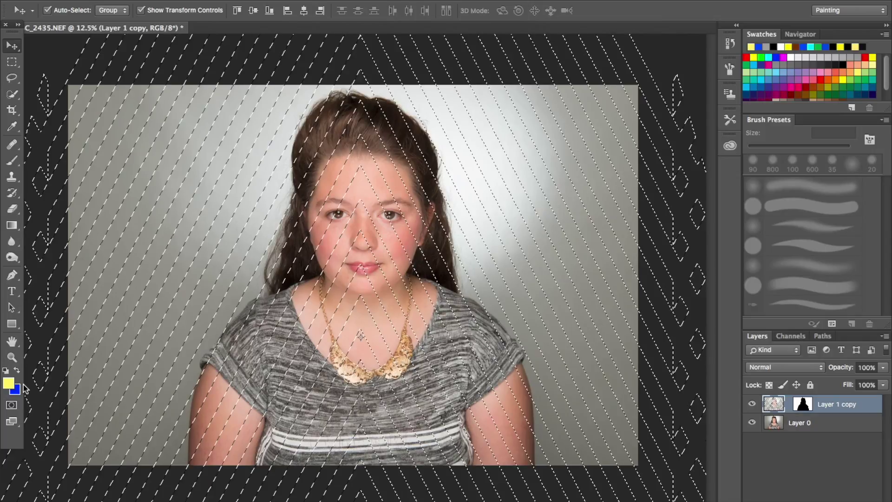
key(super+BackSpace)
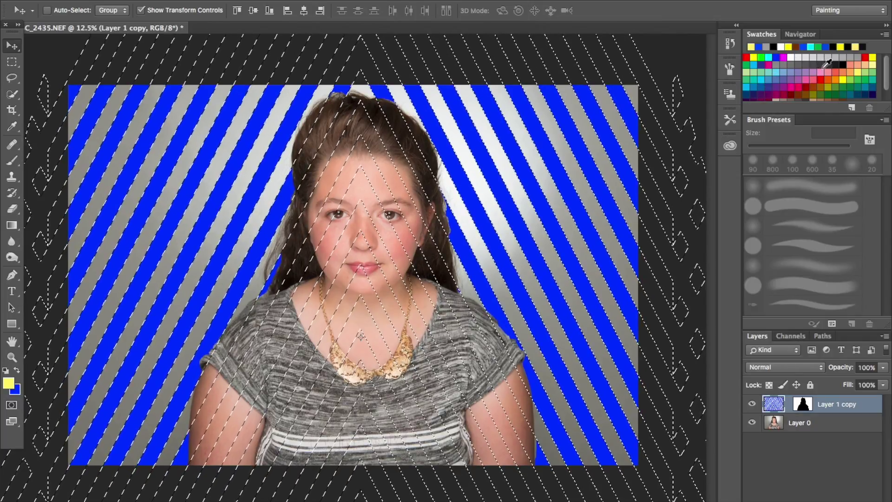
Refill the selected stripes with black and deselect.
click(842, 64)
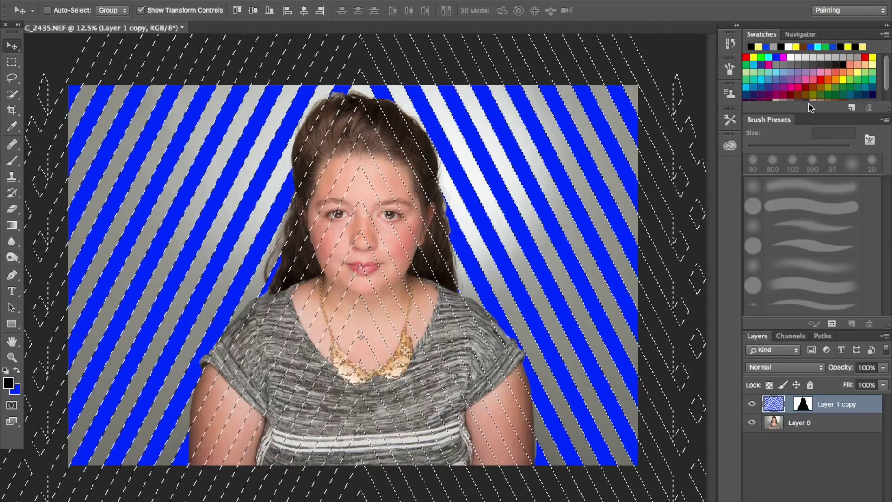
click(17, 370)
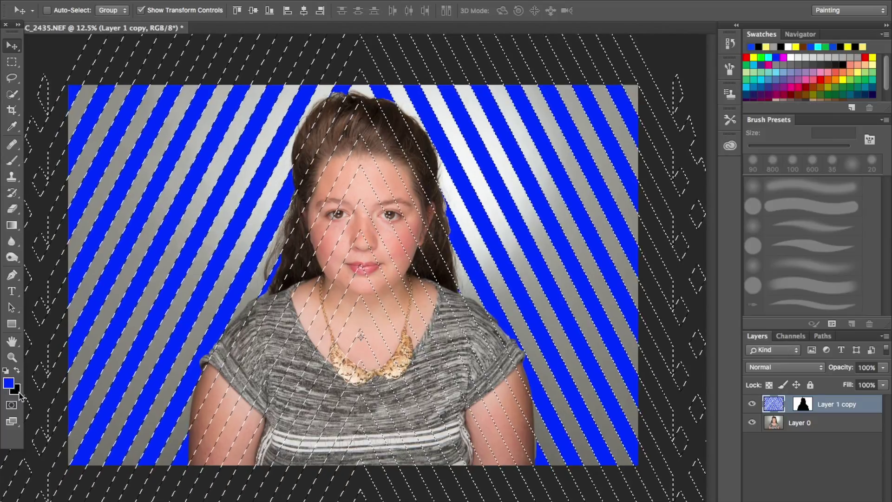
key(ctrl)
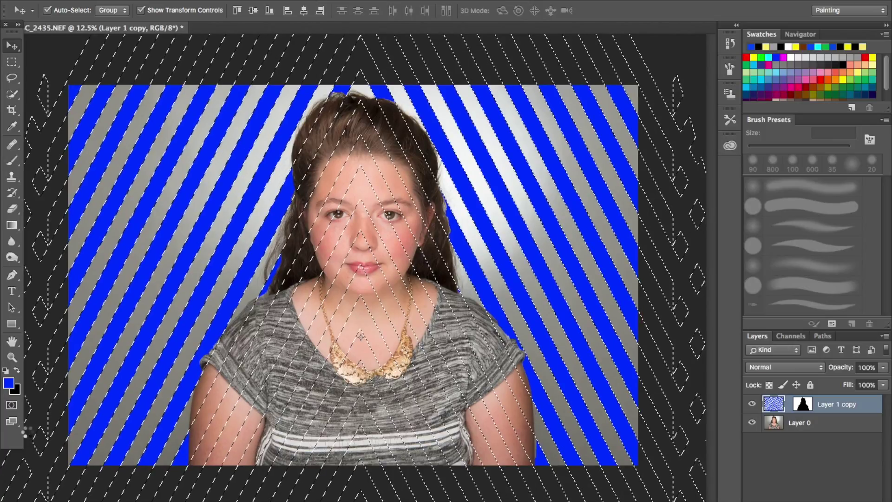
key(ctrl+BackSpace)
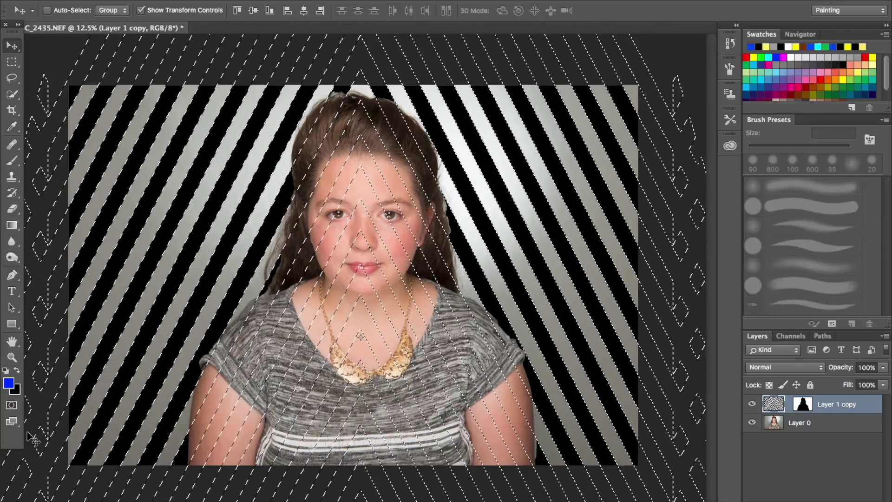
key(ctrl+d)
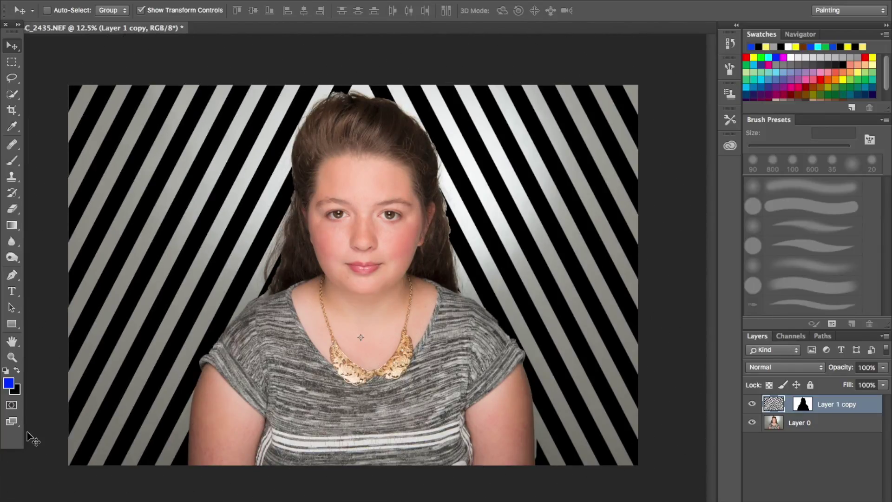